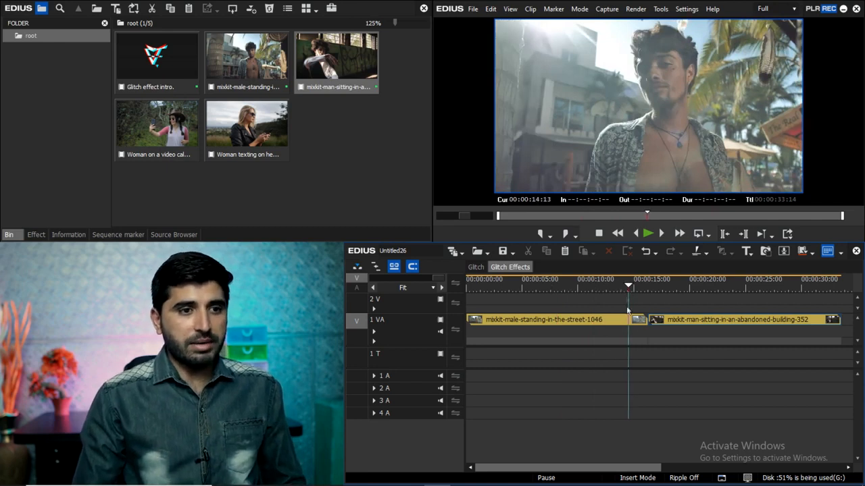
- Split the street clip on track 1VA at 00:00:14:13 and ripple-delete the part after the cut
{"action": "left_click", "coordinate": [634, 324]}
{"action": "key", "text": "c"}
{"action": "left_click", "coordinate": [633, 322]}
{"action": "key", "text": "alt+Delete"}
- Split the abandoned-building clip at 00:00:16:16 and ripple-delete the part before the cut
{"action": "left_click", "coordinate": [650, 289]}
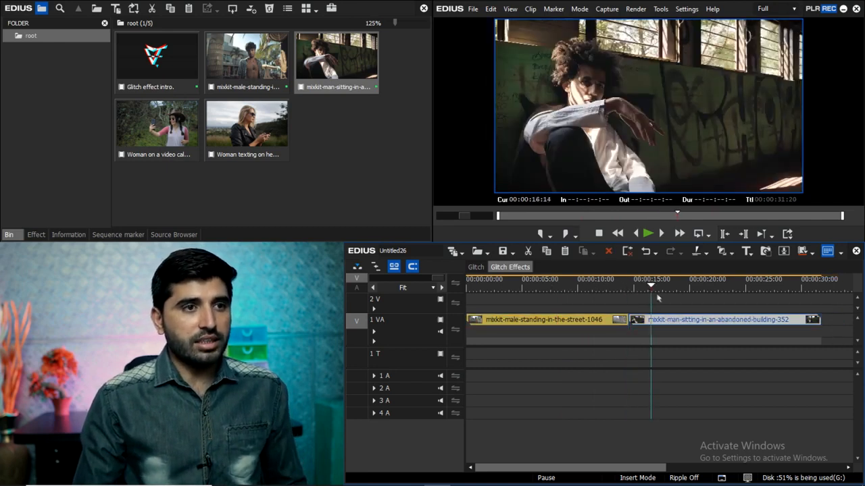
{"action": "mouse_move", "coordinate": [654, 289]}
{"action": "left_mouse_down"}
{"action": "mouse_move", "coordinate": [674, 289]}
{"action": "mouse_move", "coordinate": [652, 291]}
{"action": "left_mouse_up"}
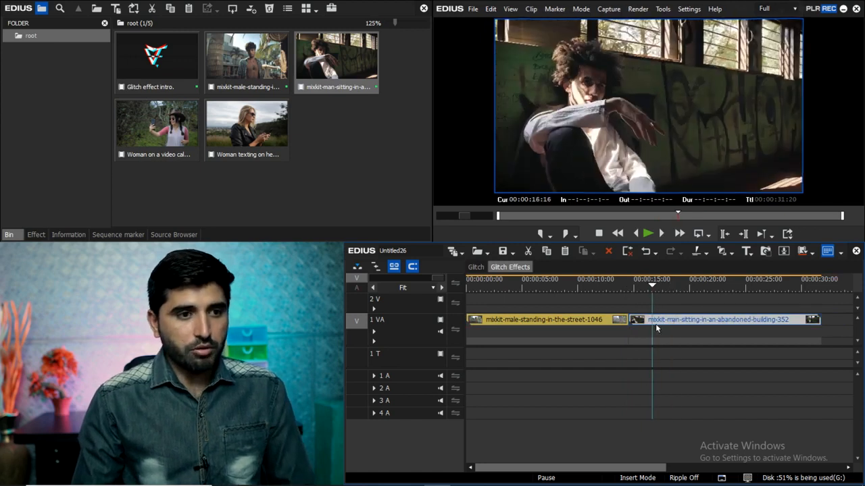
{"action": "key", "text": "c"}
{"action": "left_click", "coordinate": [642, 325]}
{"action": "key", "text": "alt+Delete"}
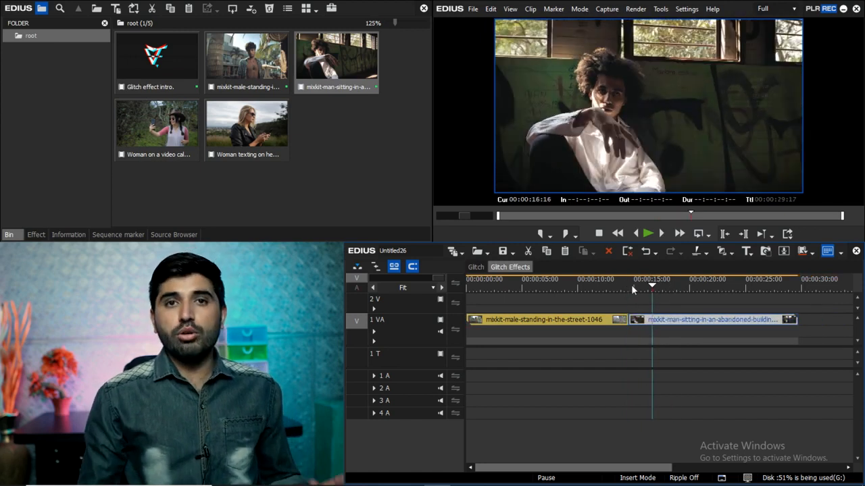
- Cut the last three frames of the street clip into single-frame pieces at 00:00:14:10, 14:11 and 14:12
{"action": "scroll", "coordinate": [682, 313], "scroll_direction": "up", "scroll_amount": 10}
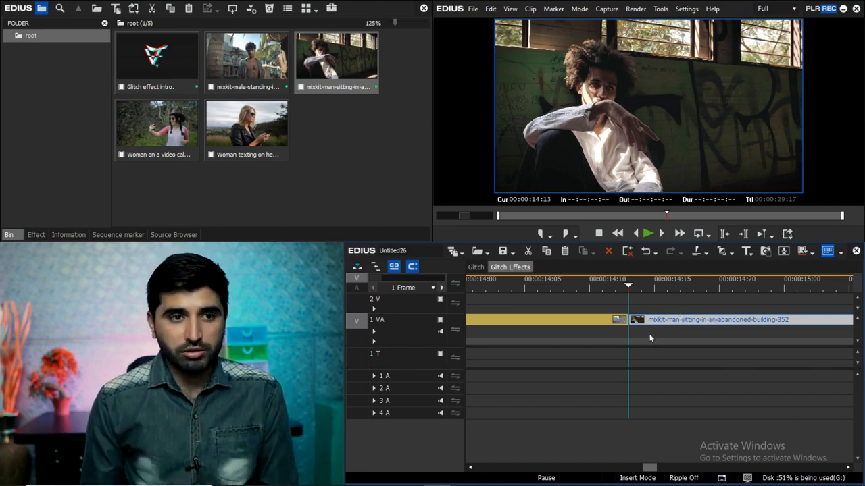
{"action": "left_click", "coordinate": [595, 321]}
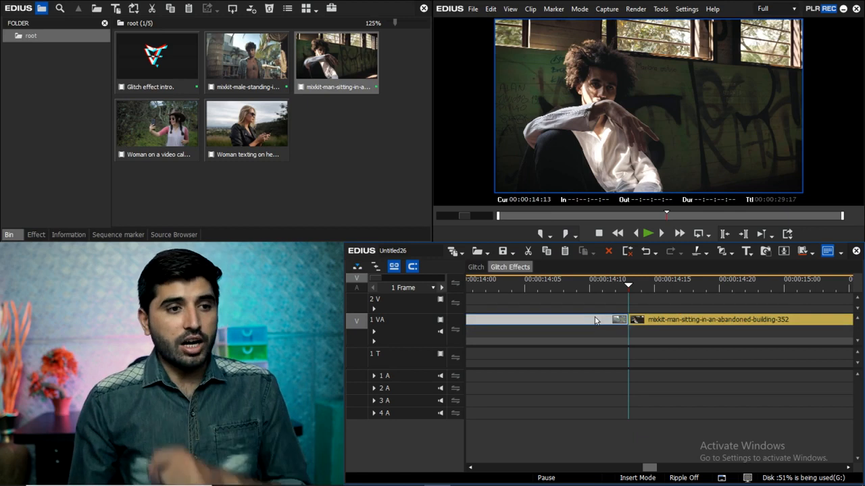
{"action": "key", "text": "Left"}
{"action": "key", "text": "Left"}
{"action": "key", "text": "Left"}
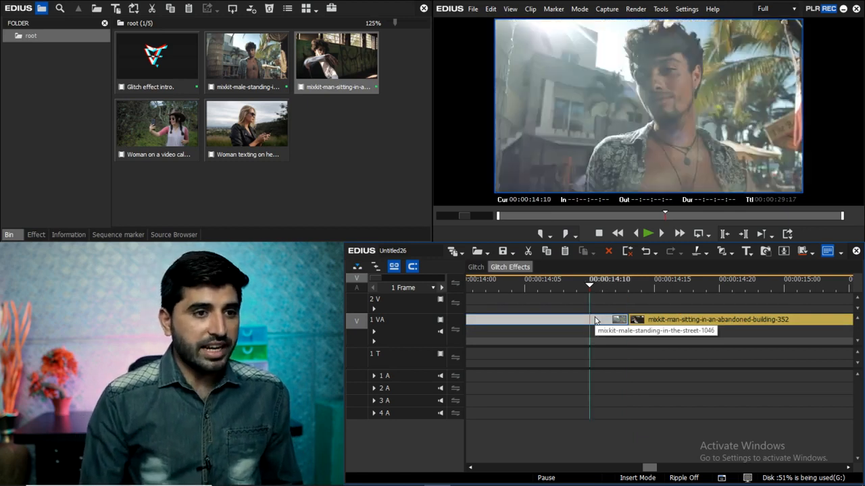
{"action": "left_click", "coordinate": [595, 321]}
{"action": "key", "text": "Right"}
{"action": "key", "text": "Right"}
{"action": "key", "text": "Right"}
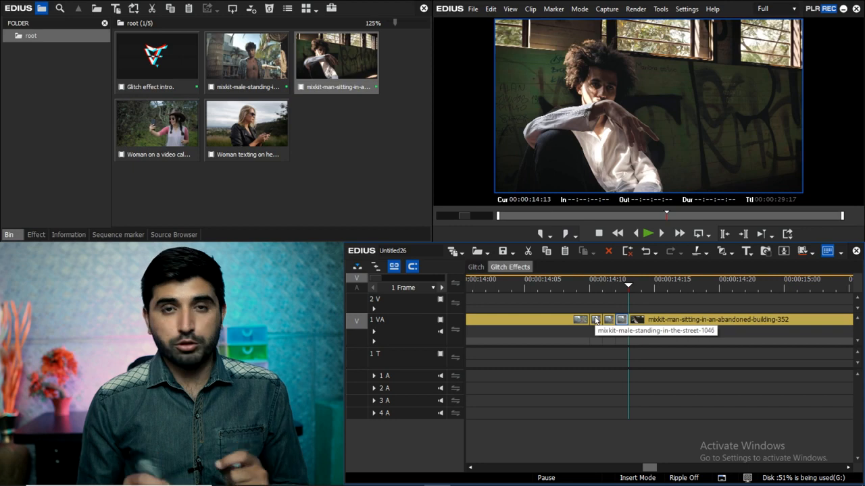
- Cut the first three frames of the abandoned-building clip into single-frame pieces, with cuts at 00:00:14:14, 14:15 and 14:16
{"action": "key", "text": "Right"}
{"action": "key", "text": "Right"}
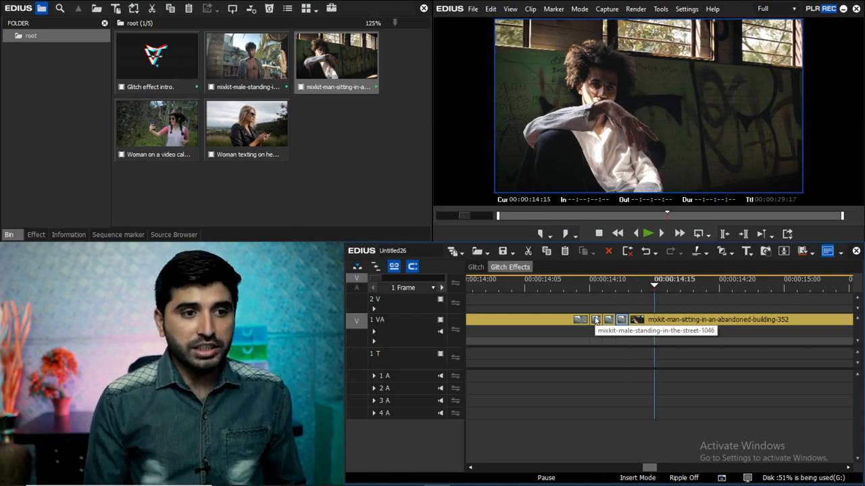
{"action": "key", "text": "Right"}
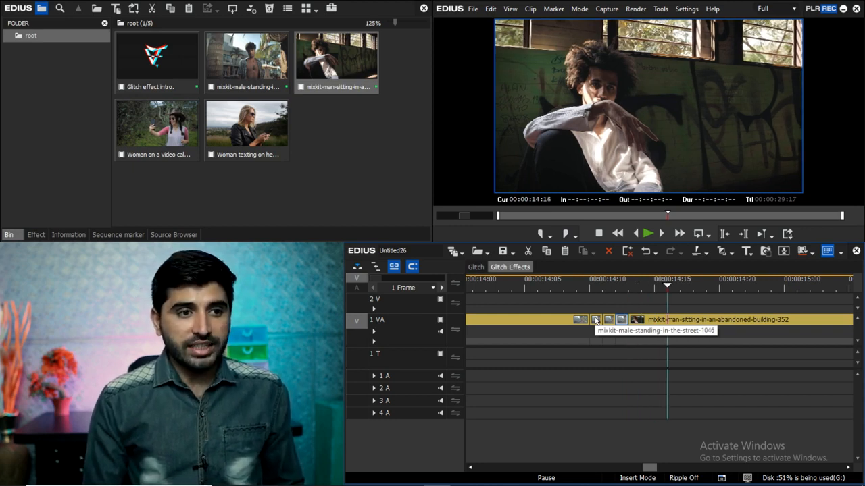
{"action": "left_click", "coordinate": [692, 322]}
{"action": "key", "text": "c"}
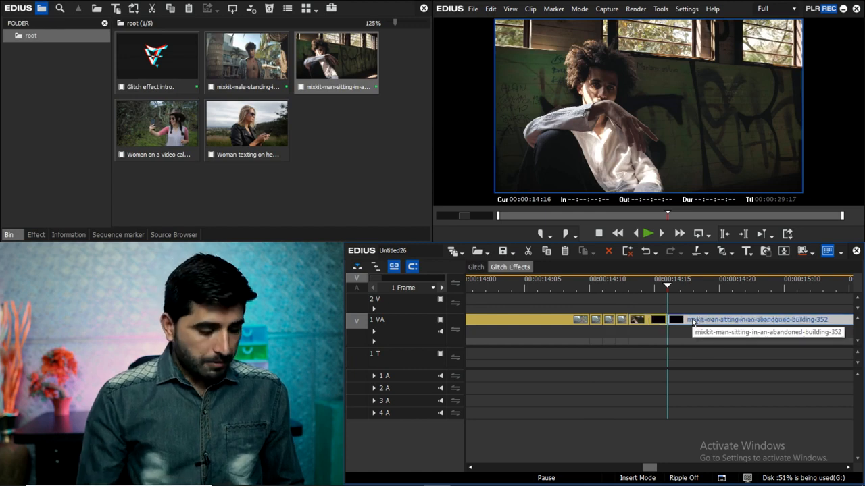
{"action": "key", "text": "Left"}
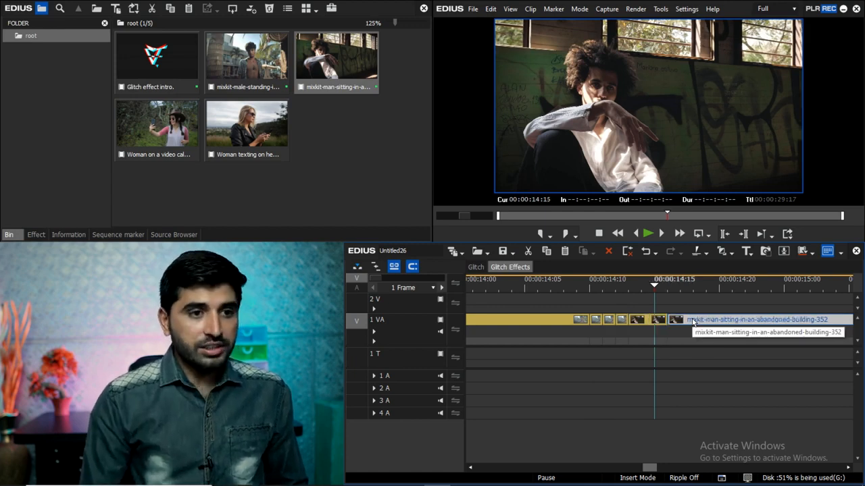
{"action": "key", "text": "Left"}
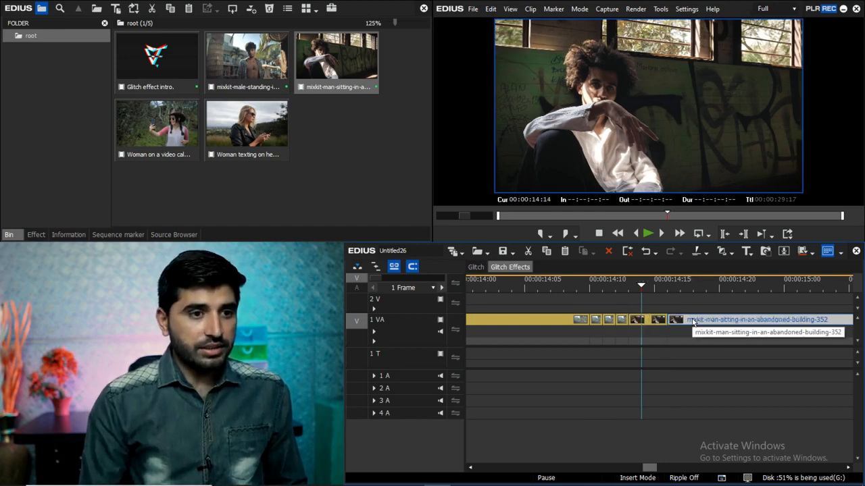
{"action": "left_click", "coordinate": [650, 323]}
{"action": "key", "text": "Right"}
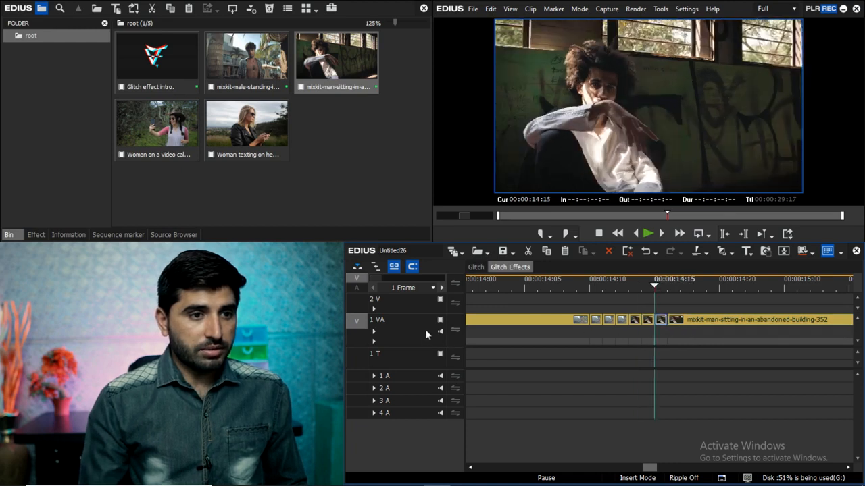
- Delete the single-frame street piece at 00:00:14:10 and copy the one at 14:11 onto track 2V directly above it
{"action": "left_click", "coordinate": [422, 330]}
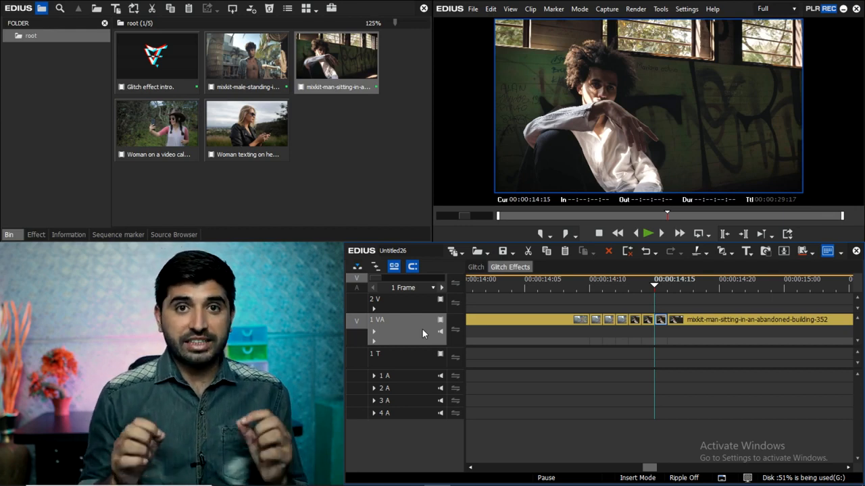
{"action": "left_click", "coordinate": [590, 300]}
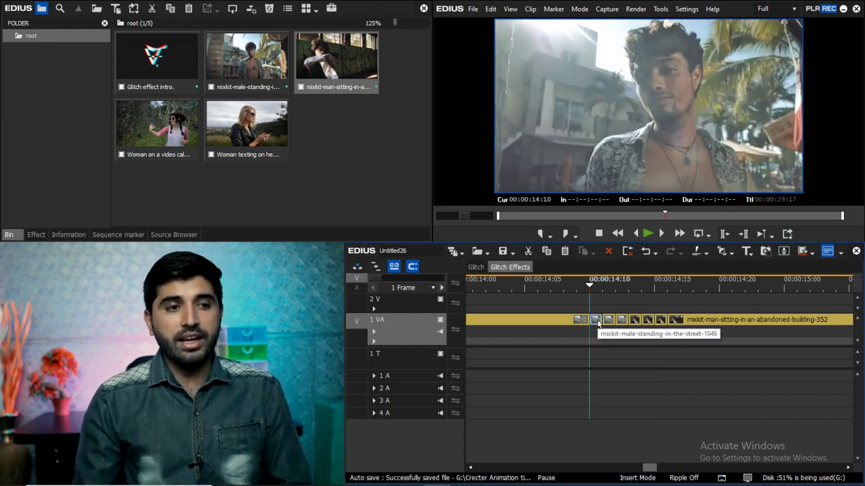
{"action": "key", "text": "Delete"}
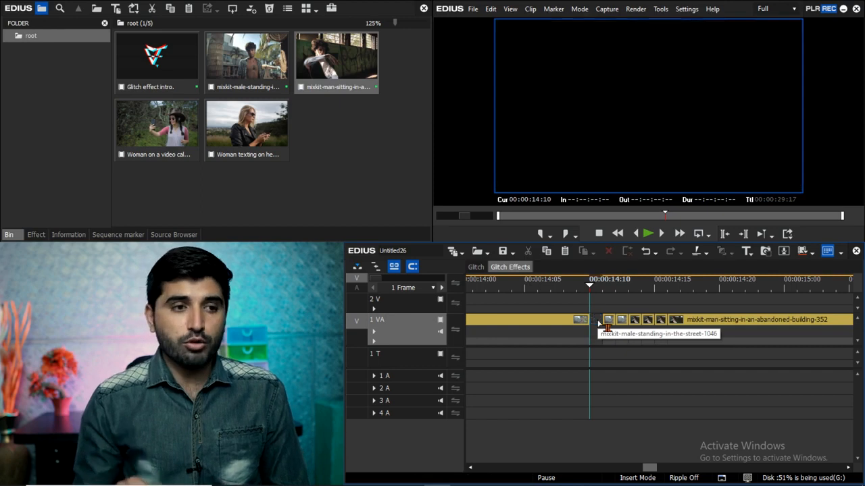
{"action": "left_click", "coordinate": [608, 321]}
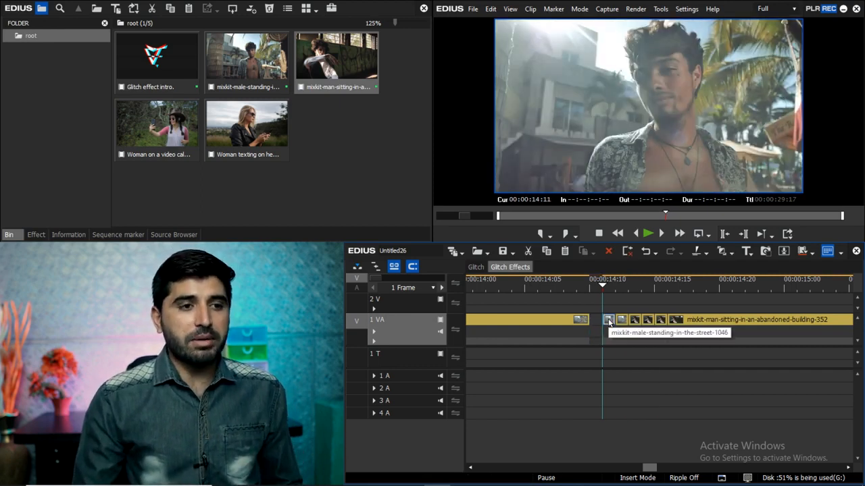
{"action": "left_click", "coordinate": [418, 308]}
{"action": "key", "text": "ctrl+v"}
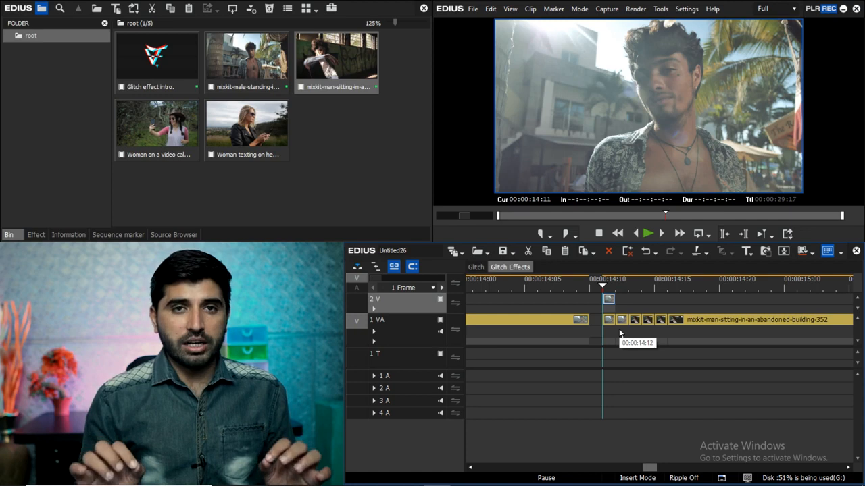
- Move the single-frame street piece at 00:00:14:12 up to track 2V, starting at 00:00:14:13
{"action": "key", "text": "Right"}
{"action": "left_click", "coordinate": [620, 321]}
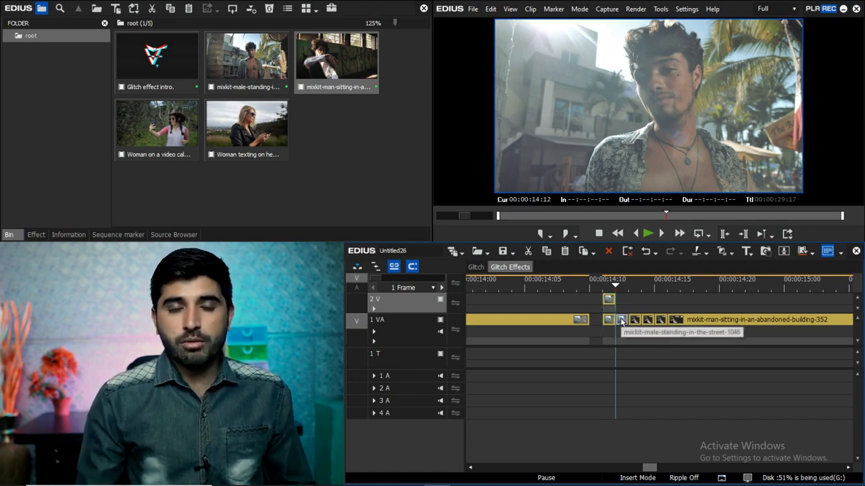
{"action": "left_click_drag", "start_coordinate": [622, 324], "coordinate": [635, 301]}
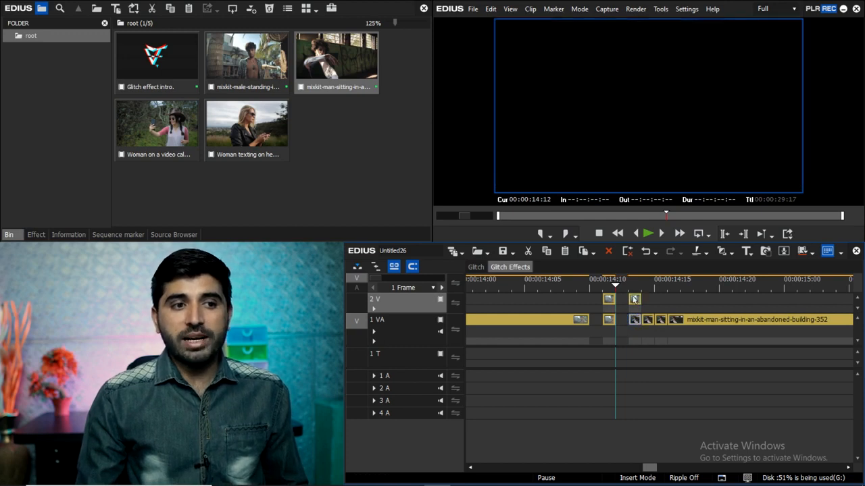
{"action": "left_click", "coordinate": [632, 289]}
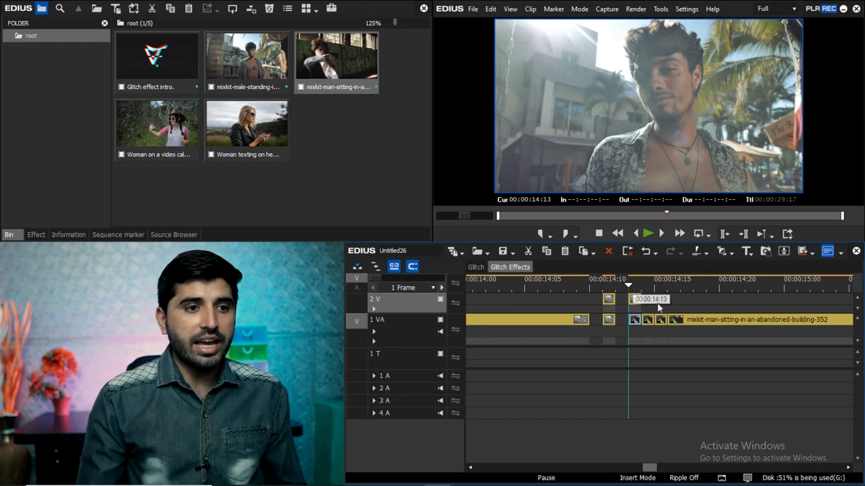
- Delete the single-frame building piece at 00:00:14:15 and copy the one at 14:14 onto track 2V directly above it
{"action": "key", "text": "Delete"}
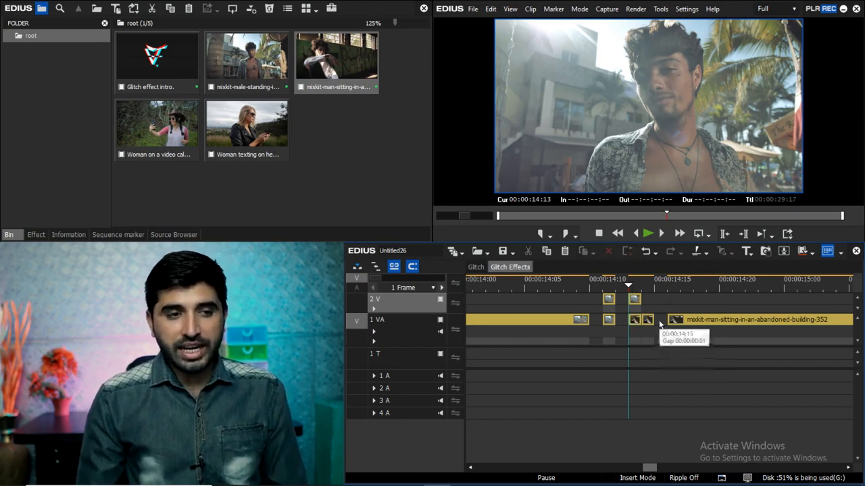
{"action": "left_click", "coordinate": [648, 321]}
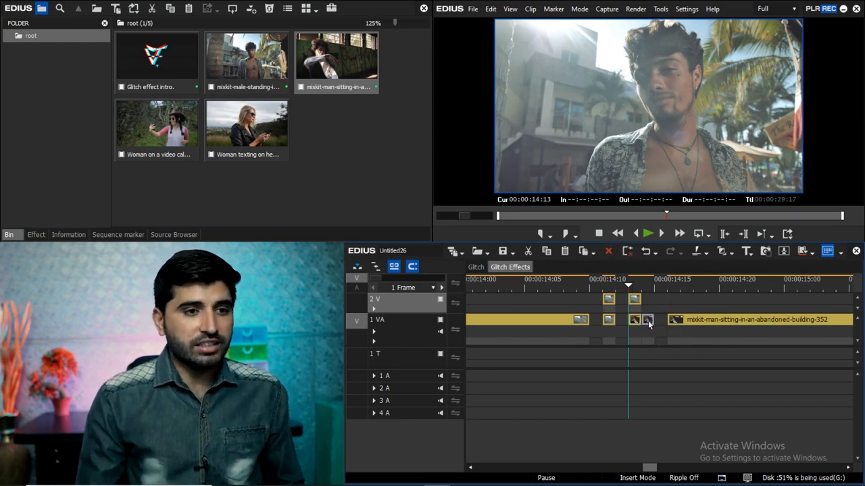
{"action": "key", "text": "Right"}
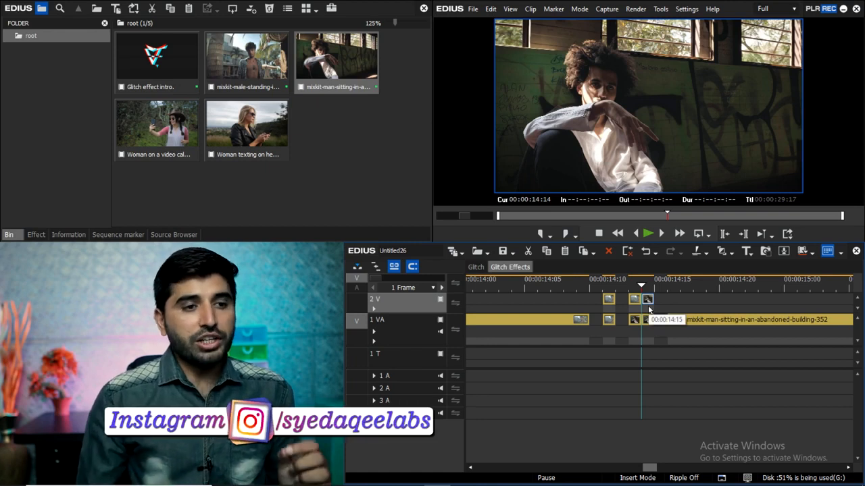
- Apply the RED effect from RGB Effects to the single-frame street piece on track 2V at 00:00:14:11
{"action": "left_click", "coordinate": [707, 323]}
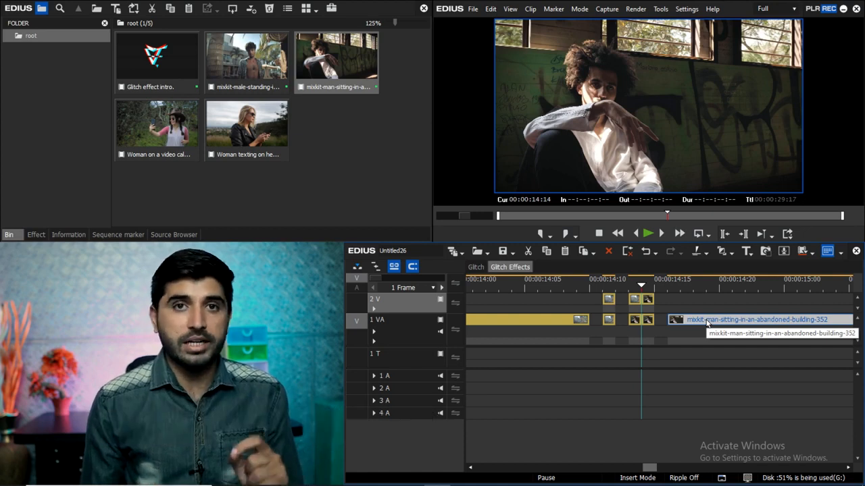
{"action": "key", "text": "Left"}
{"action": "key", "text": "Left"}
{"action": "key", "text": "Left"}
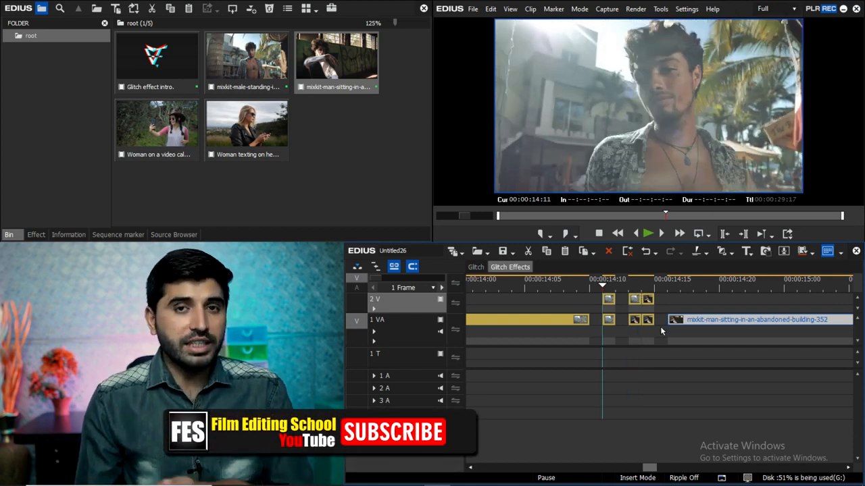
{"action": "left_click", "coordinate": [36, 234]}
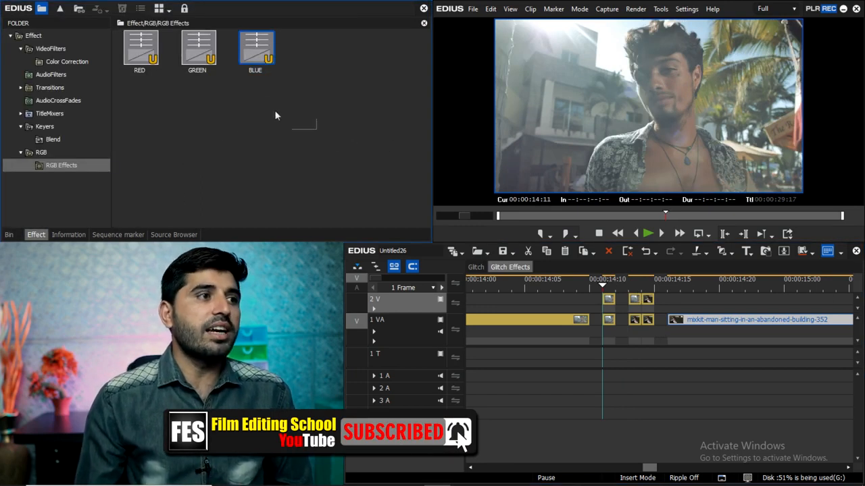
{"action": "mouse_move", "coordinate": [139, 43]}
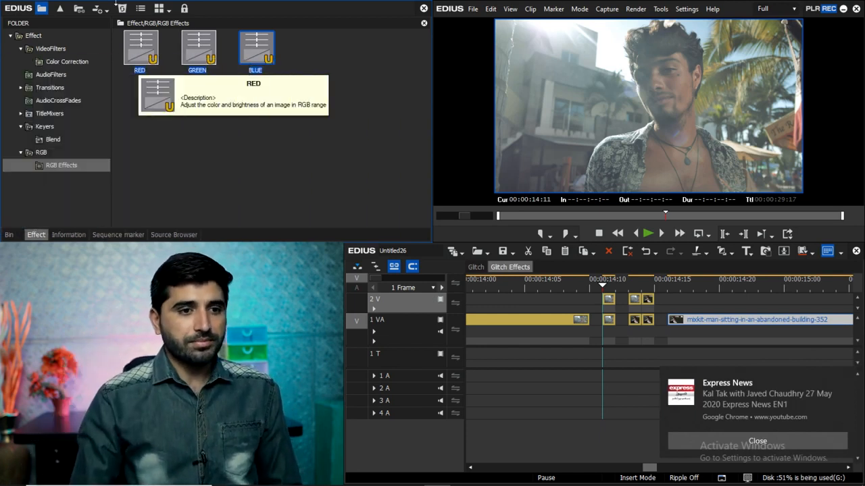
{"action": "left_click", "coordinate": [779, 445]}
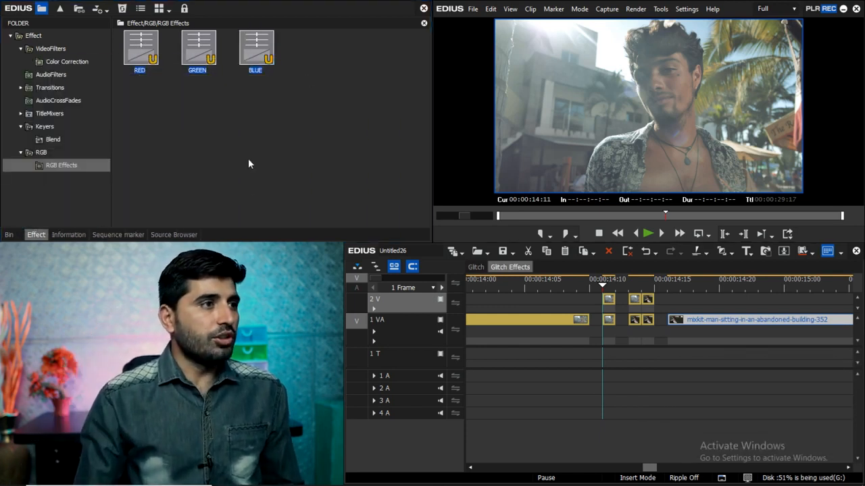
{"action": "left_click", "coordinate": [200, 104]}
{"action": "left_click_drag", "start_coordinate": [141, 50], "coordinate": [609, 305]}
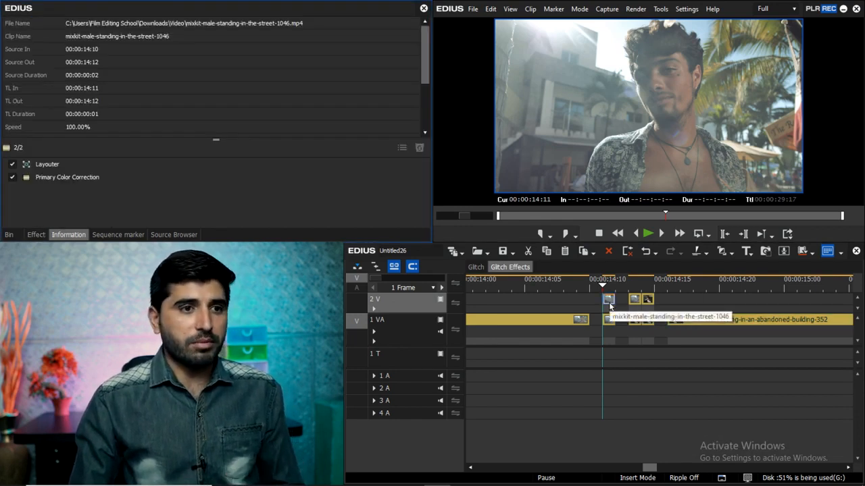
- Apply the Color Dodge blend keyer to the red-tinted piece on track 2V at 00:00:14:11
{"action": "left_click", "coordinate": [36, 234]}
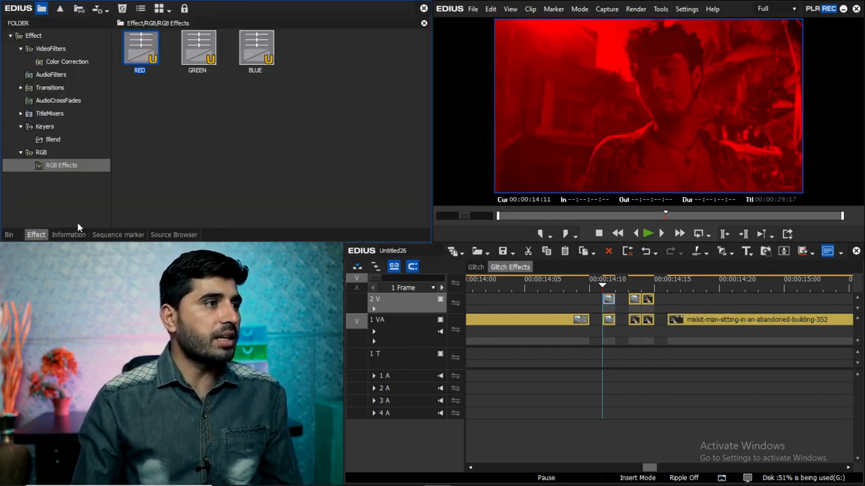
{"action": "left_click", "coordinate": [55, 140]}
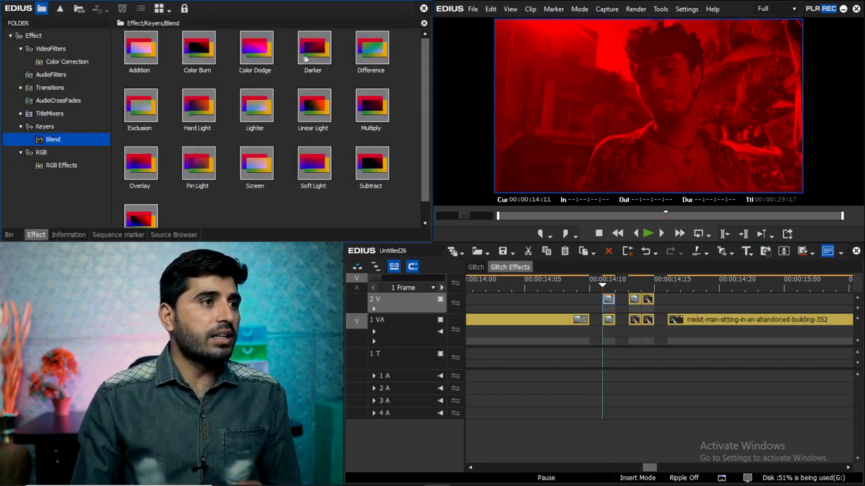
{"action": "left_click", "coordinate": [260, 63]}
{"action": "mouse_move", "coordinate": [260, 63]}
{"action": "left_mouse_down"}
{"action": "mouse_move", "coordinate": [597, 196]}
{"action": "mouse_move", "coordinate": [608, 314]}
{"action": "left_mouse_up"}
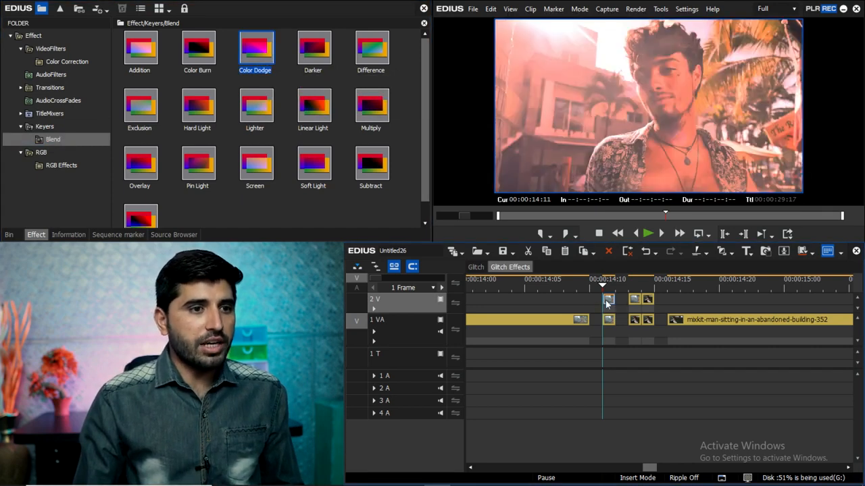
- In the Layouter, stretch the red-tinted piece on track 2V at 00:00:14:11 to about 107.37% and offset its X position to about -3.34%
{"action": "double_click", "coordinate": [608, 302]}
{"action": "left_click", "coordinate": [608, 300]}
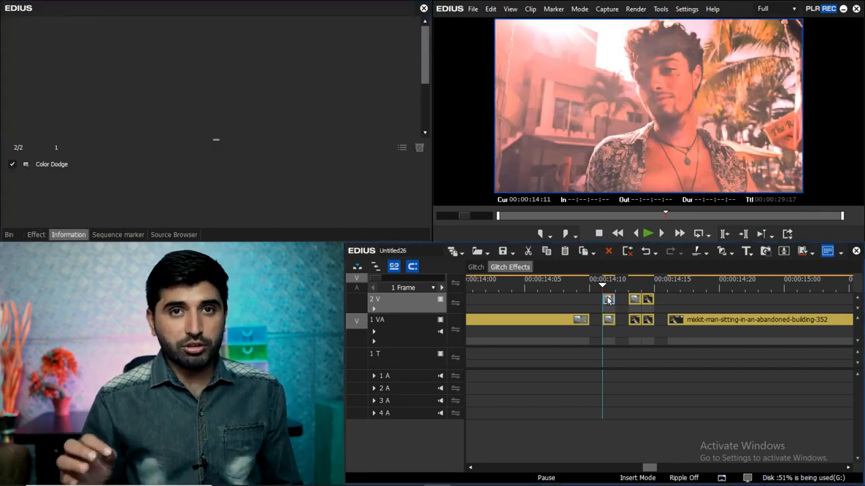
{"action": "key", "text": "F7"}
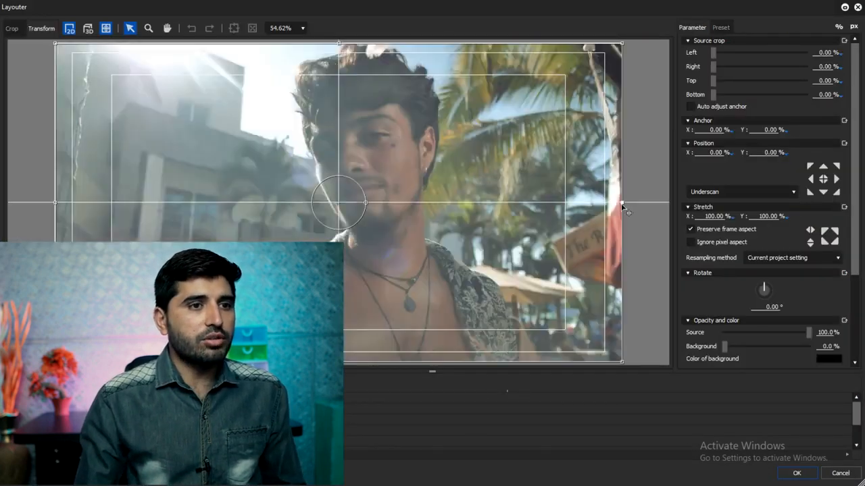
{"action": "left_click_drag", "start_coordinate": [620, 203], "coordinate": [592, 214]}
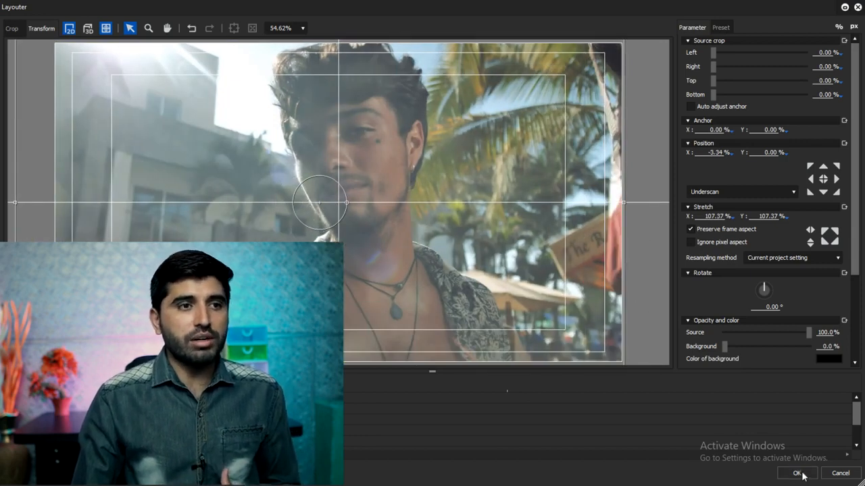
{"action": "left_click", "coordinate": [797, 473]}
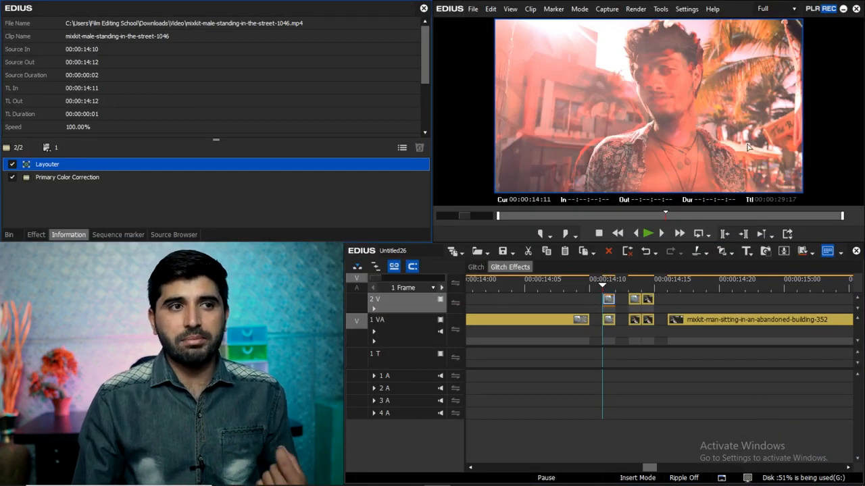
- Enlarge the 00:00:14:11 piece on track 2V further to about 110.23% and shift its position to about X -4.86%, Y 4.58%
{"action": "left_click", "coordinate": [611, 300]}
{"action": "key", "text": "F7"}
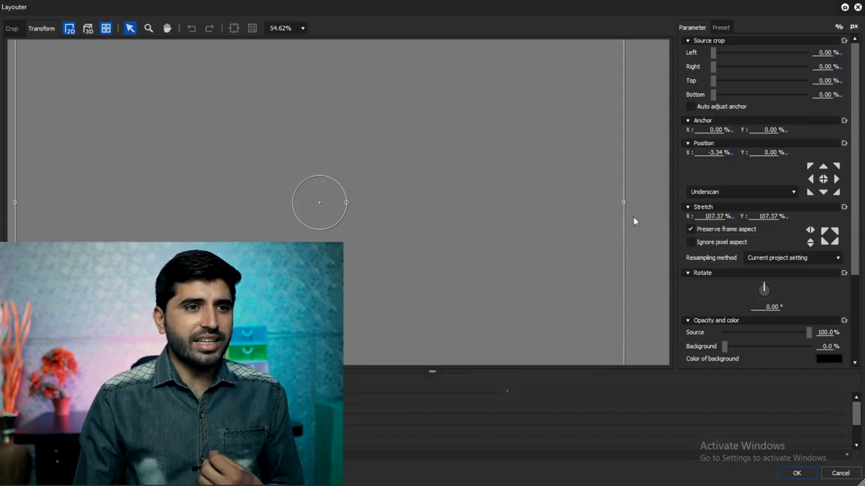
{"action": "left_click_drag", "start_coordinate": [624, 204], "coordinate": [593, 206]}
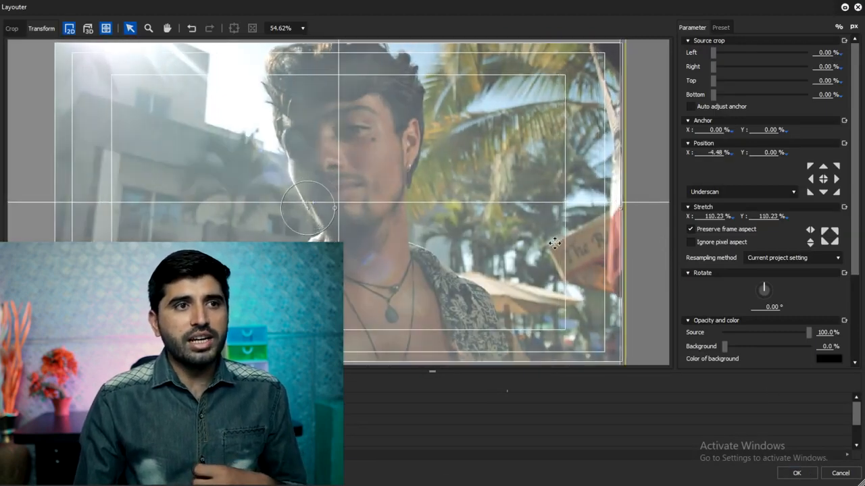
{"action": "left_click_drag", "start_coordinate": [557, 253], "coordinate": [554, 271]}
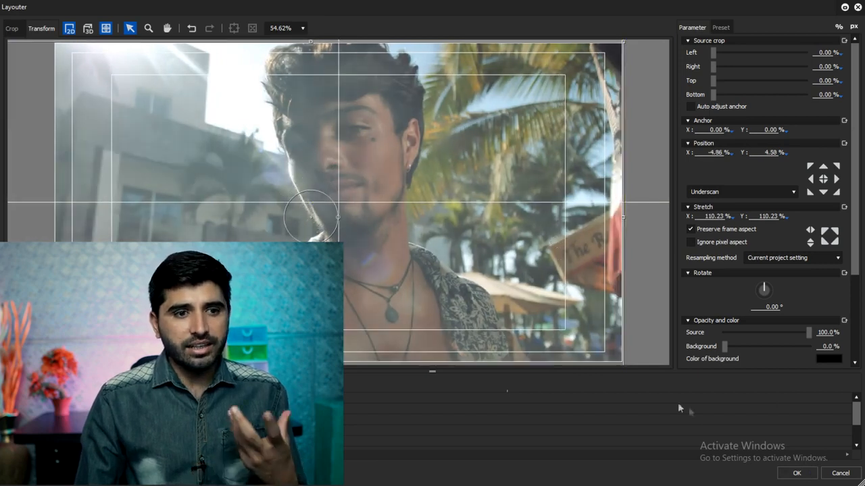
{"action": "left_click", "coordinate": [777, 475]}
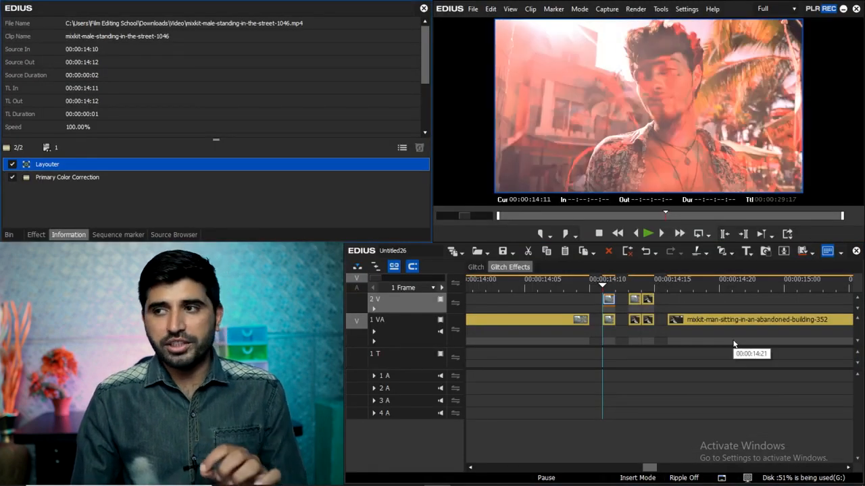
- Apply the GREEN effect from RGB Effects to the single-frame street piece on track 2V at 00:00:14:13
{"action": "left_click_drag", "start_coordinate": [626, 289], "coordinate": [642, 293]}
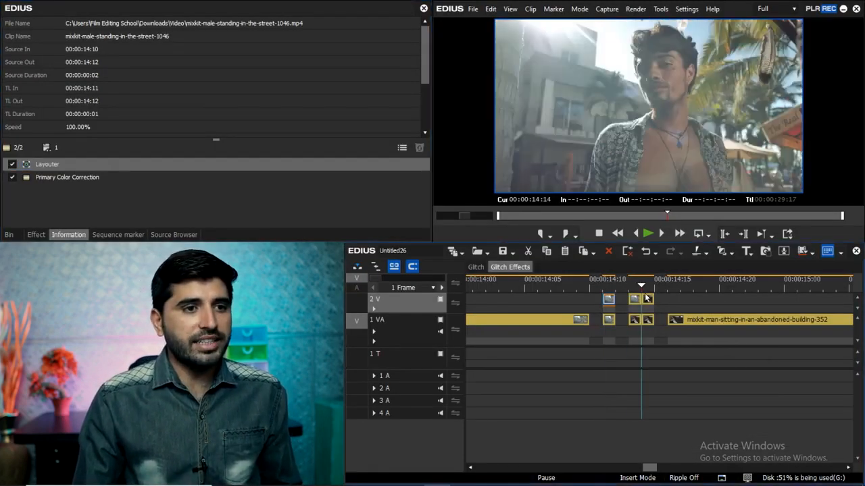
{"action": "left_click", "coordinate": [633, 297]}
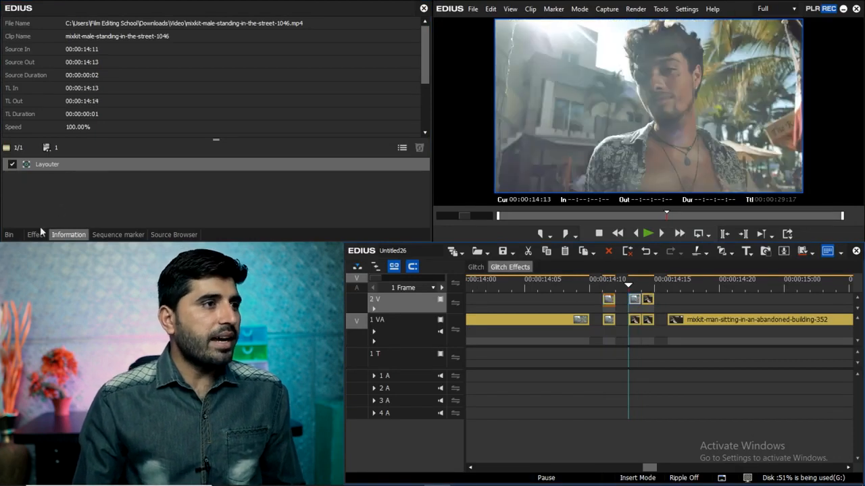
{"action": "left_click", "coordinate": [35, 235]}
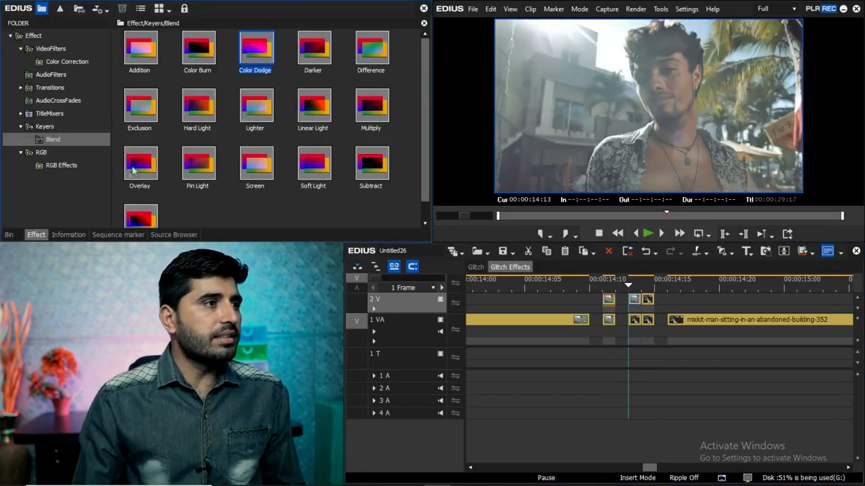
{"action": "left_click", "coordinate": [61, 166]}
{"action": "left_click_drag", "start_coordinate": [197, 48], "coordinate": [615, 274]}
{"action": "left_click_drag", "start_coordinate": [635, 305], "coordinate": [635, 301]}
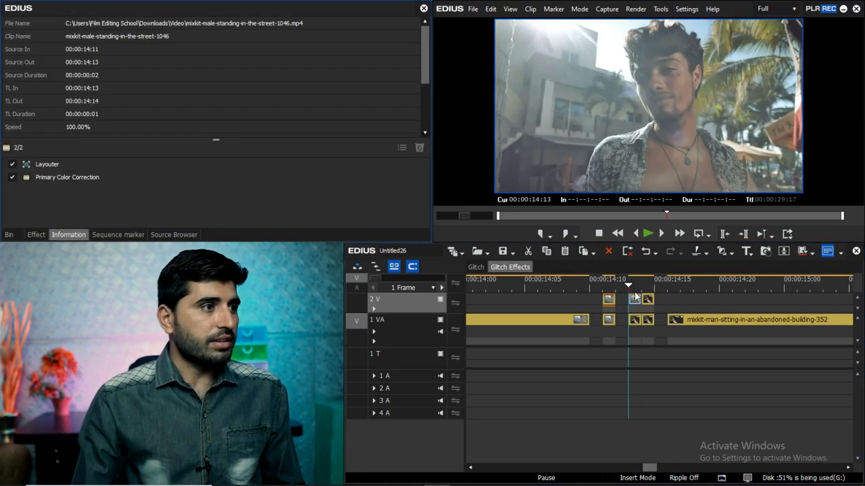
- Apply the Color Dodge blend keyer to the green-tinted piece on track 2V at 00:00:14:13
{"action": "left_click", "coordinate": [39, 235]}
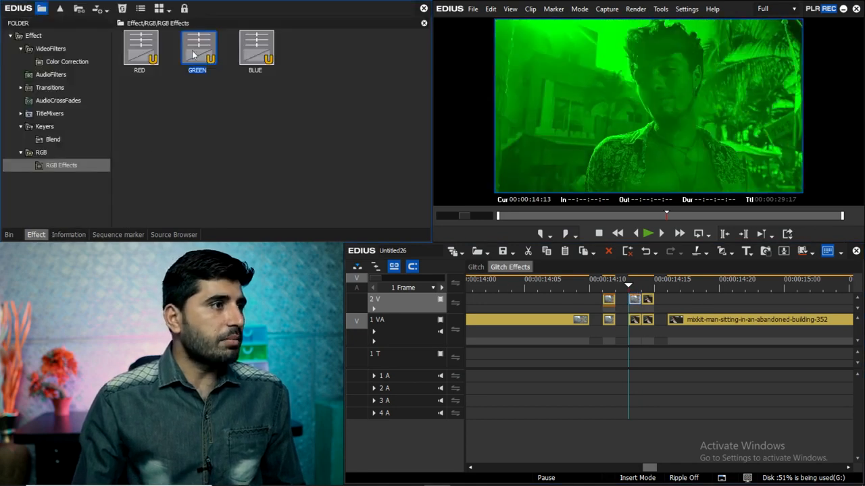
{"action": "left_click", "coordinate": [49, 140]}
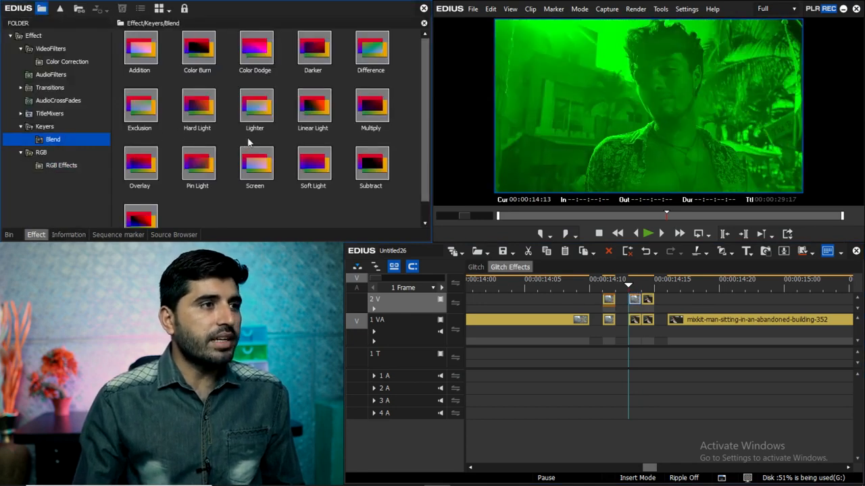
{"action": "mouse_move", "coordinate": [272, 49]}
{"action": "left_mouse_down"}
{"action": "mouse_move", "coordinate": [695, 250]}
{"action": "mouse_move", "coordinate": [635, 303]}
{"action": "left_mouse_up"}
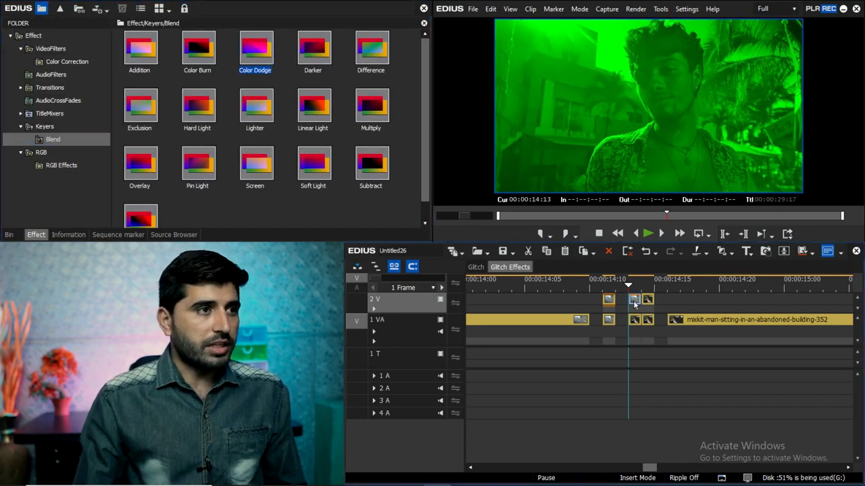
{"action": "left_click_drag", "start_coordinate": [264, 53], "coordinate": [599, 283]}
{"action": "left_click_drag", "start_coordinate": [634, 313], "coordinate": [635, 314]}
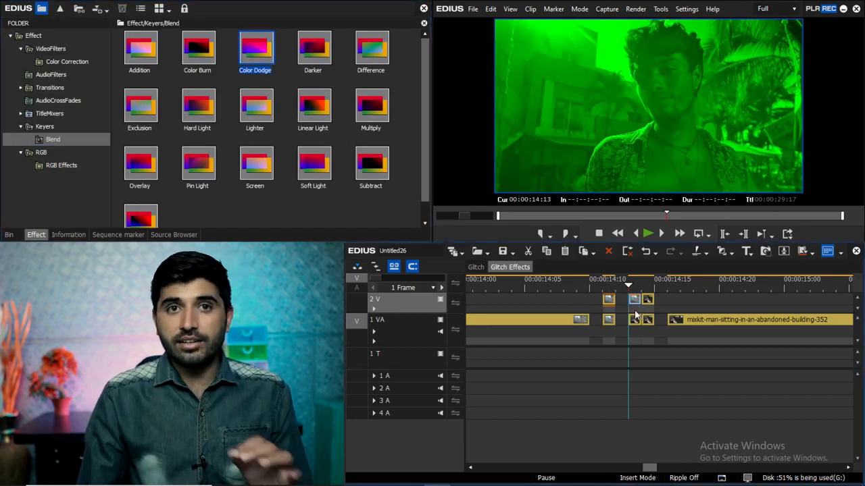
- In the Layouter, stretch the green-tinted piece at 00:00:14:13 to about 108.32% and shift it to about X 3.53%, Y -0.51%
{"action": "double_click", "coordinate": [637, 307]}
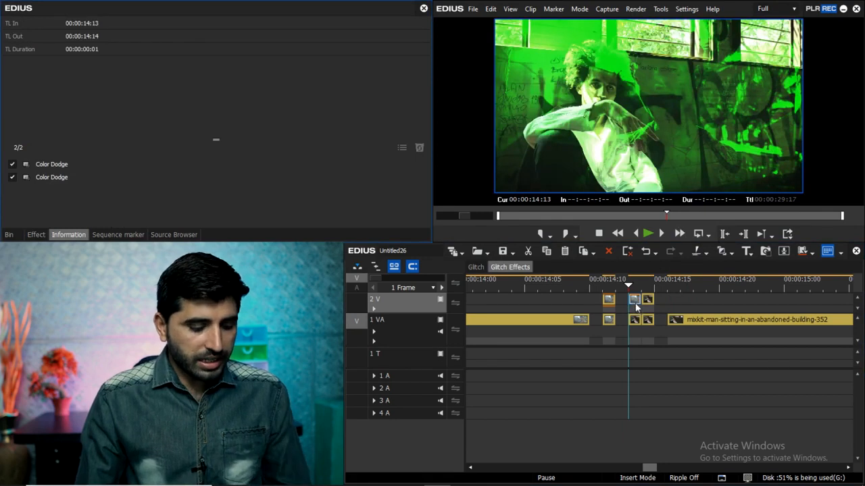
{"action": "left_click", "coordinate": [635, 299]}
{"action": "key", "text": "F7"}
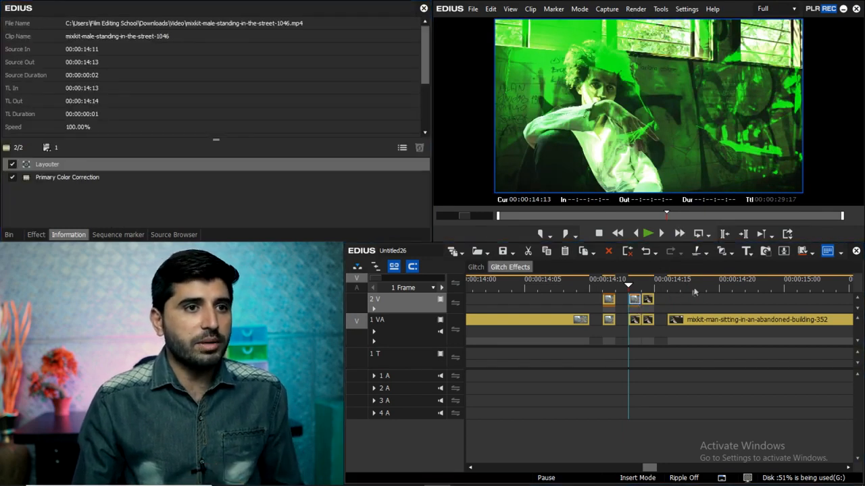
{"action": "left_click_drag", "start_coordinate": [621, 206], "coordinate": [666, 202]}
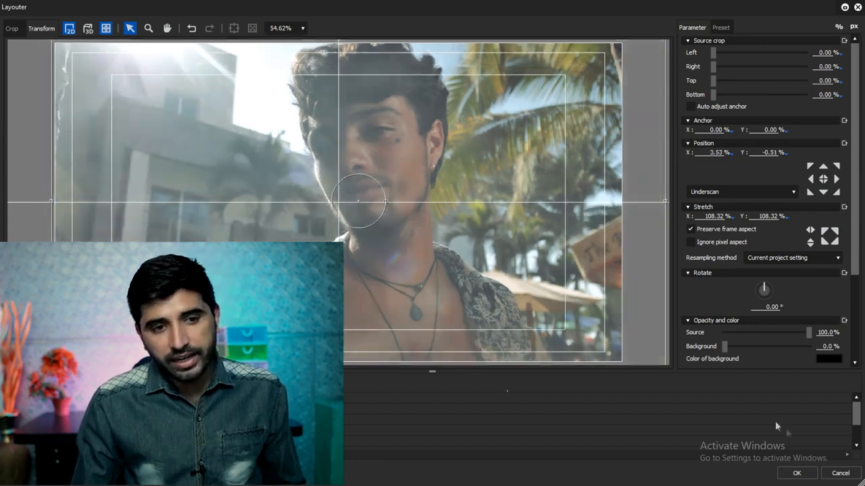
{"action": "left_click", "coordinate": [798, 472]}
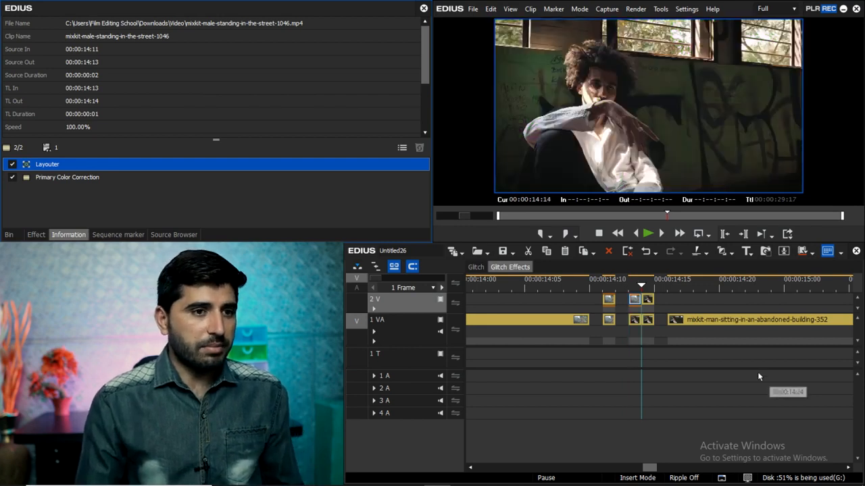
- Apply the Color Dodge blend keyer to the single-frame building piece on track 2V at 00:00:14:14
{"action": "left_click", "coordinate": [36, 234]}
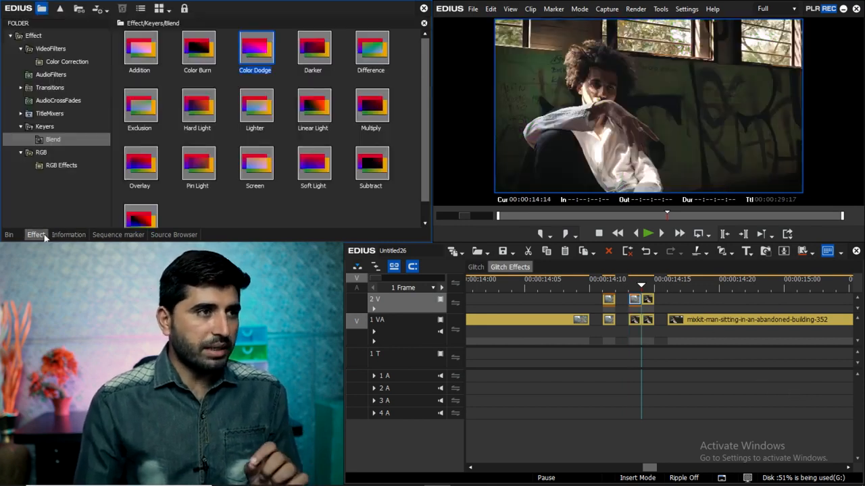
{"action": "mouse_move", "coordinate": [260, 54]}
{"action": "left_mouse_down"}
{"action": "mouse_move", "coordinate": [319, 108]}
{"action": "mouse_move", "coordinate": [569, 242]}
{"action": "mouse_move", "coordinate": [647, 315]}
{"action": "left_mouse_up"}
{"action": "left_click", "coordinate": [80, 235]}
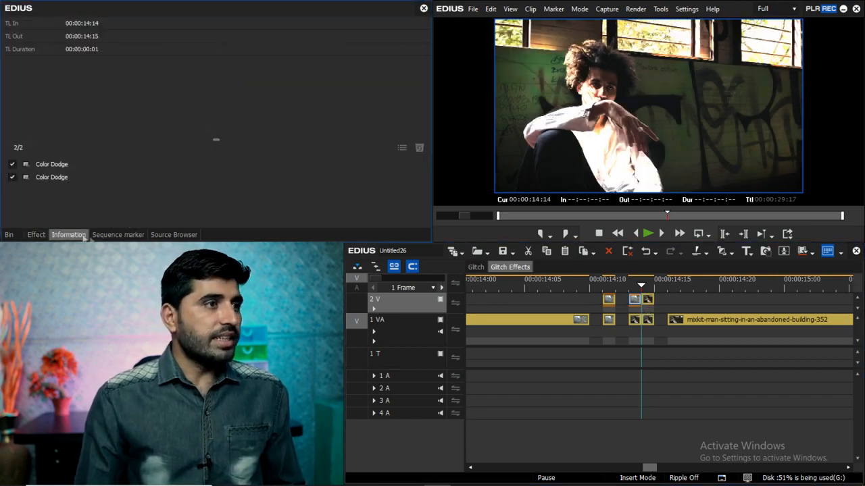
- Apply the RED effect from RGB Effects to the single-frame building piece on track 2V at 00:00:14:14
{"action": "left_click", "coordinate": [36, 235]}
{"action": "left_click", "coordinate": [61, 166]}
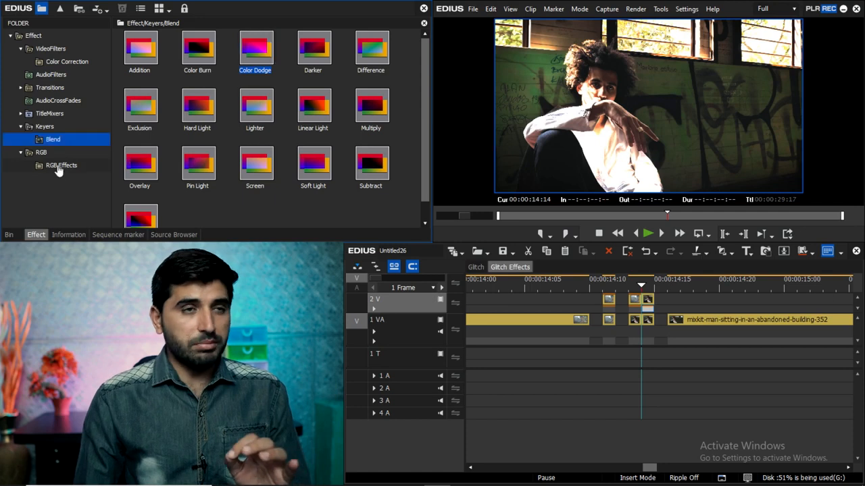
{"action": "left_click_drag", "start_coordinate": [140, 48], "coordinate": [655, 301]}
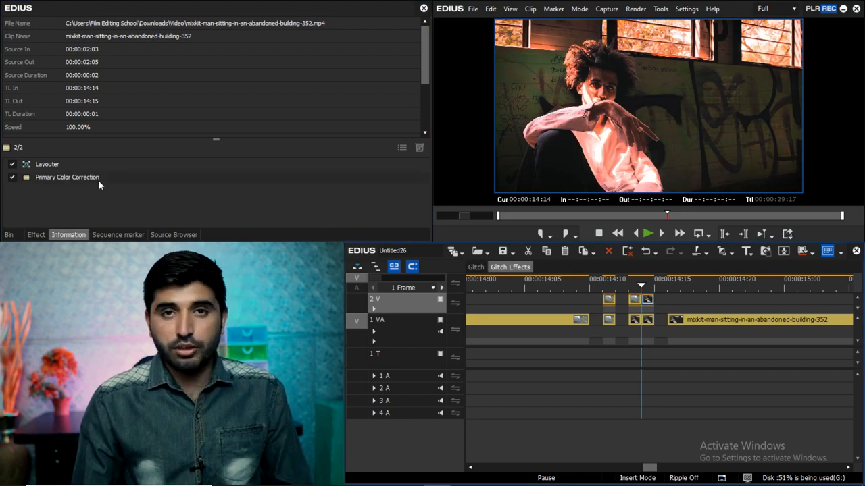
- In the Layouter, stretch the building piece at 00:00:14:14 to about 109.47% and shift it to about X 4.29%, Y 0.17%
{"action": "key", "text": "F7"}
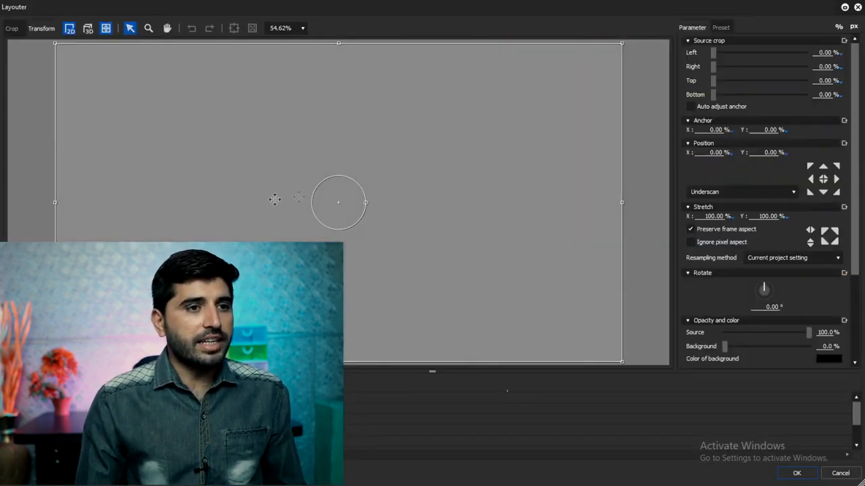
{"action": "left_click_drag", "start_coordinate": [623, 205], "coordinate": [648, 202]}
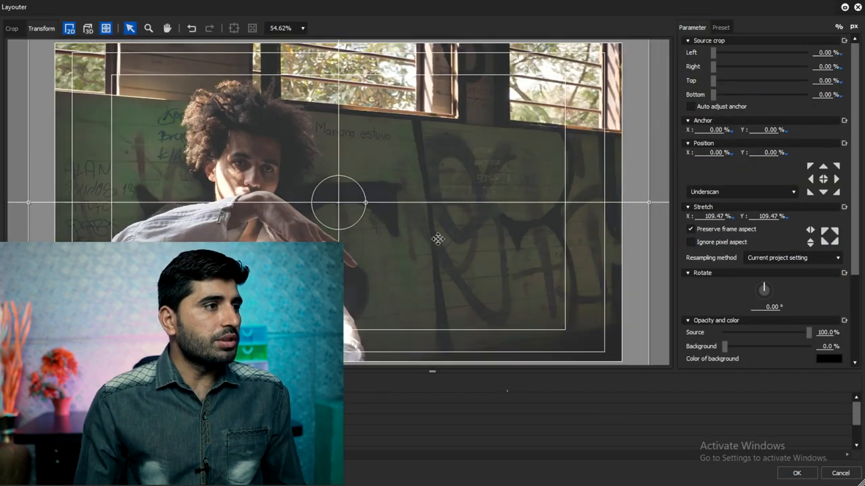
{"action": "left_click_drag", "start_coordinate": [412, 241], "coordinate": [435, 241]}
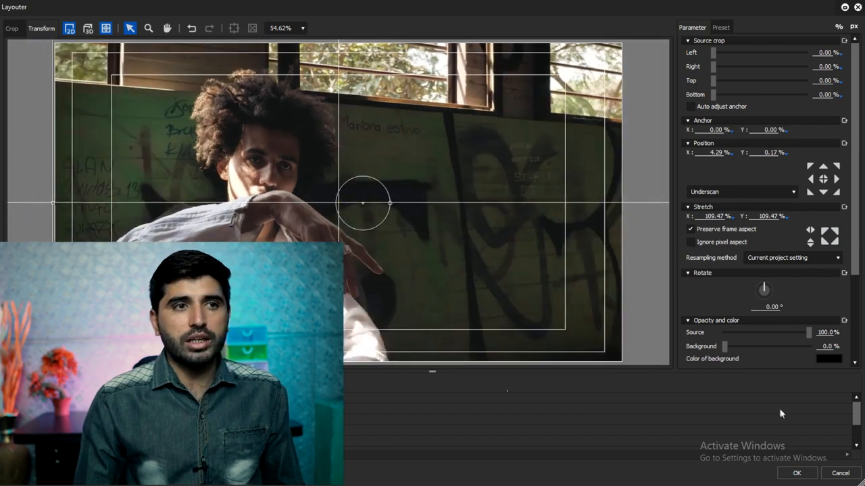
{"action": "left_click", "coordinate": [798, 474]}
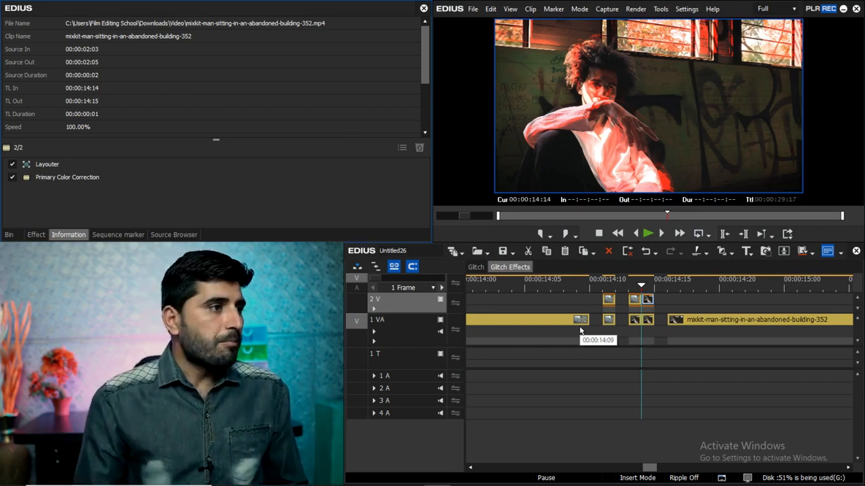
- Play back the glitch transition between the street and building clips, and save the project
{"action": "left_click", "coordinate": [9, 235]}
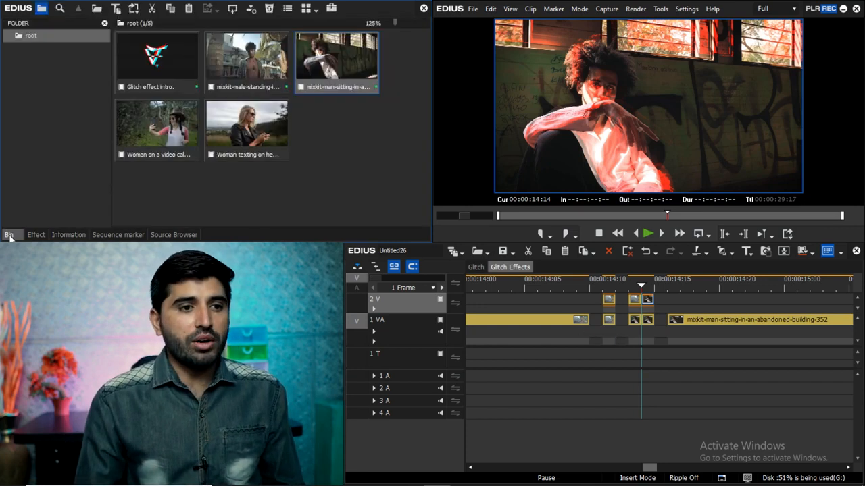
{"action": "scroll", "coordinate": [699, 417], "scroll_direction": "down", "scroll_amount": 3}
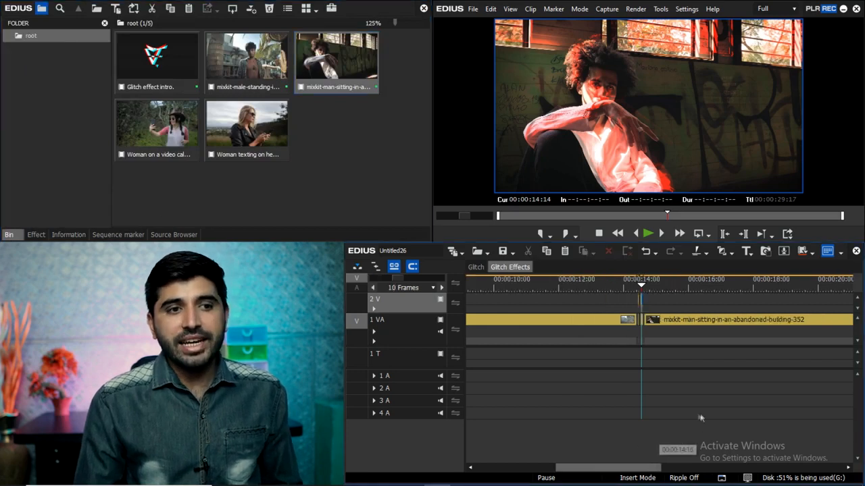
{"action": "scroll", "coordinate": [684, 352], "scroll_direction": "up", "scroll_amount": 2}
{"action": "left_click_drag", "start_coordinate": [664, 295], "coordinate": [576, 291]}
{"action": "key", "text": "space"}
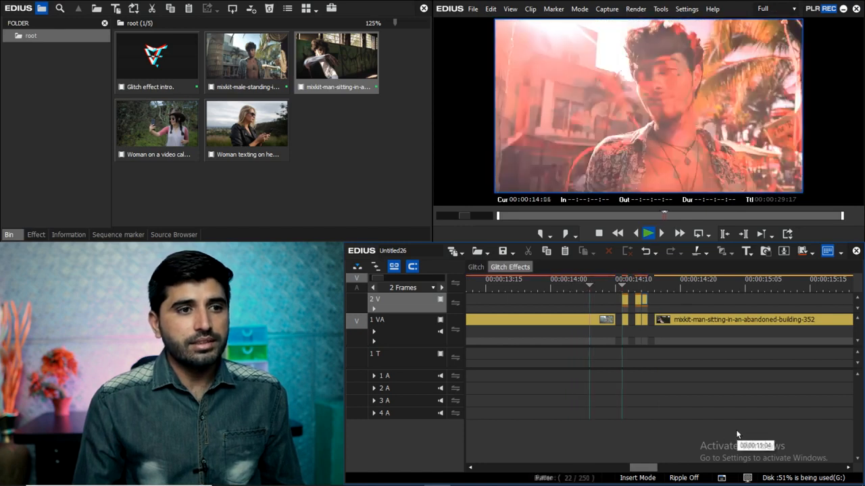
{"action": "key", "text": "space"}
{"action": "key", "text": "space"}
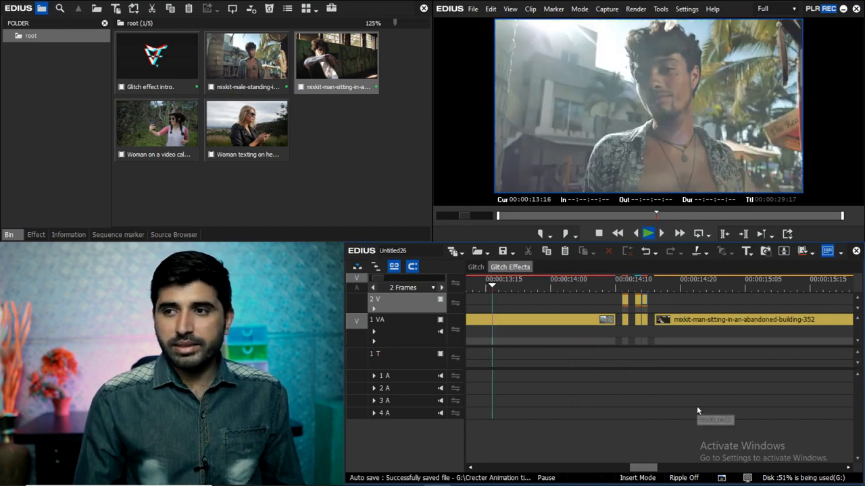
{"action": "key", "text": "space"}
{"action": "key", "text": "ctrl+s"}
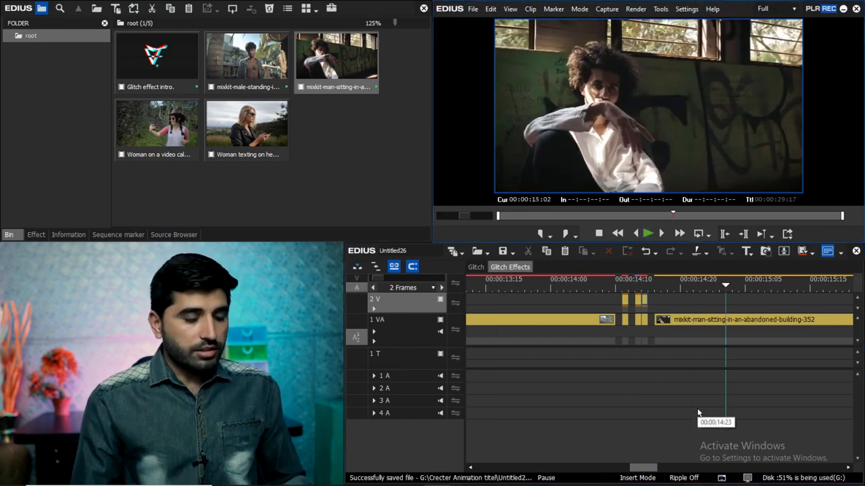
- Copy the glitch sound clip from the Glitch sequence and paste it onto track 1A of Glitch Effects at 00:00:14:10
{"action": "key", "text": "a"}
{"action": "key", "text": "a"}
{"action": "key", "text": "a"}
{"action": "key", "text": "a"}
{"action": "key", "text": "a"}
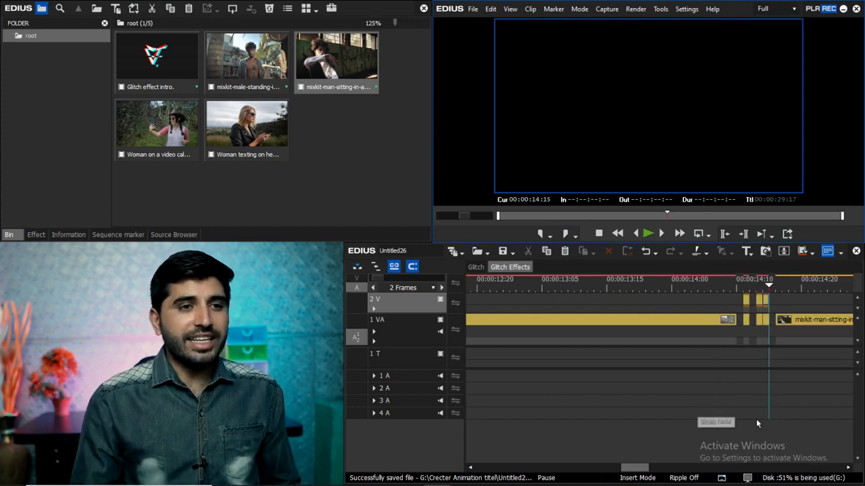
{"action": "key", "text": "a"}
{"action": "key", "text": "a"}
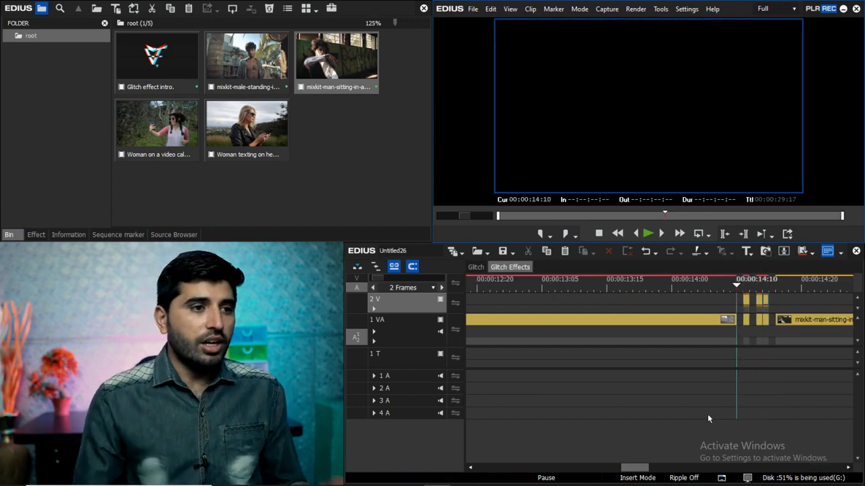
{"action": "left_click", "coordinate": [475, 267]}
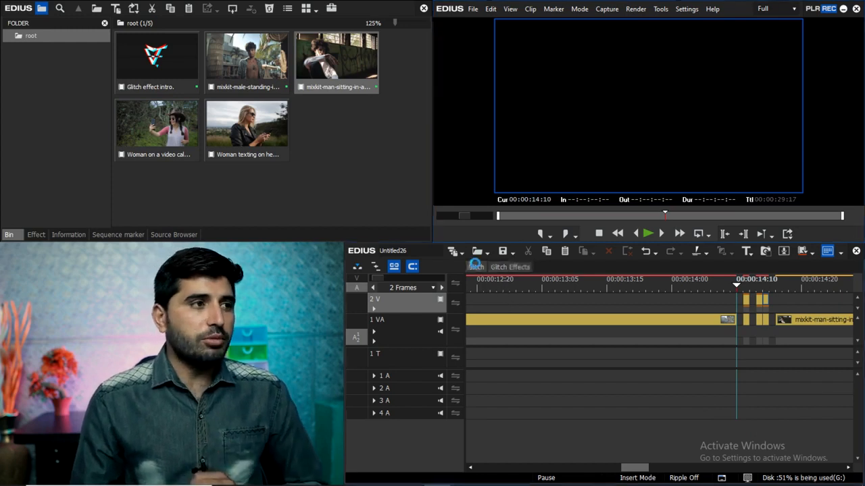
{"action": "left_click_drag", "start_coordinate": [542, 383], "coordinate": [493, 397]}
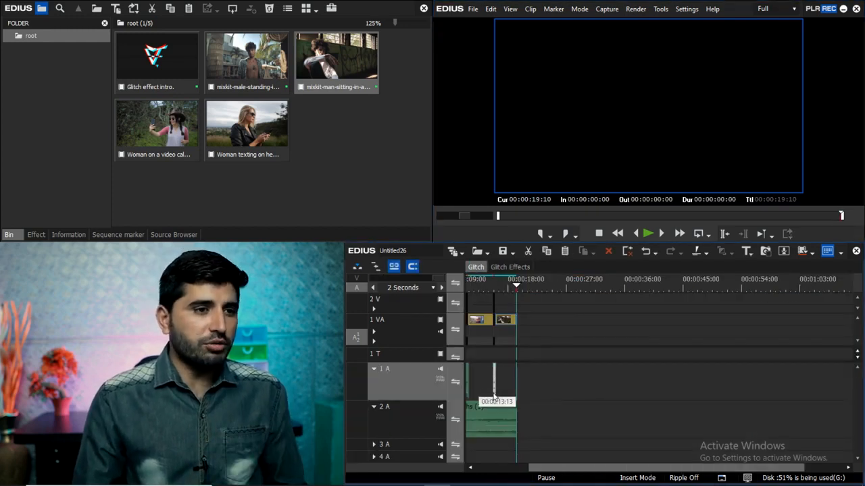
{"action": "left_click", "coordinate": [509, 267]}
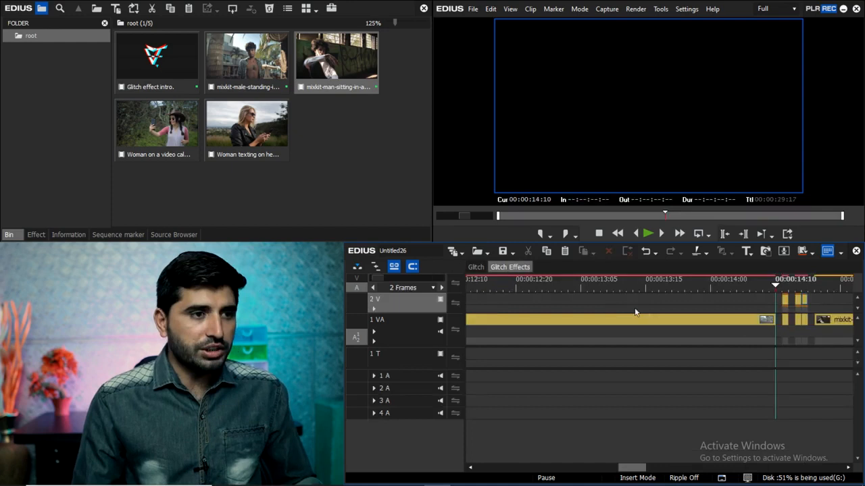
{"action": "left_click", "coordinate": [414, 383]}
{"action": "key", "text": "ctrl+v"}
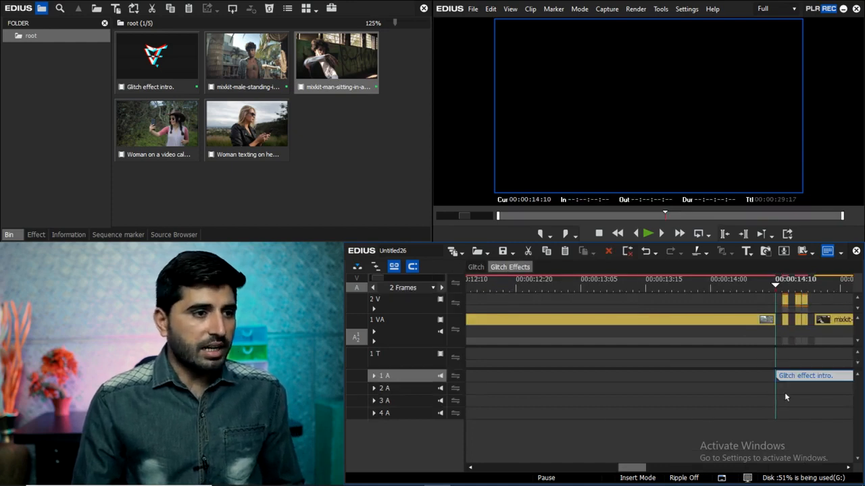
- Expand track 1A and shift the glitch sound about three frames earlier, ahead of the first gap
{"action": "scroll", "coordinate": [813, 388], "scroll_direction": "up", "scroll_amount": 1}
{"action": "left_click", "coordinate": [375, 376]}
{"action": "mouse_move", "coordinate": [834, 387]}
{"action": "left_mouse_down"}
{"action": "mouse_move", "coordinate": [809, 382]}
{"action": "mouse_move", "coordinate": [817, 381]}
{"action": "left_mouse_up"}
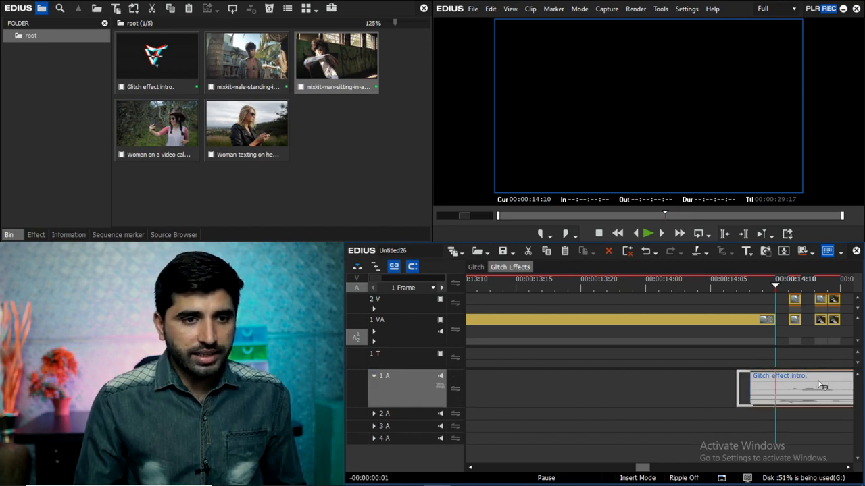
{"action": "scroll", "coordinate": [817, 382], "scroll_direction": "down", "scroll_amount": 4}
{"action": "scroll", "coordinate": [660, 320], "scroll_direction": "up", "scroll_amount": 2}
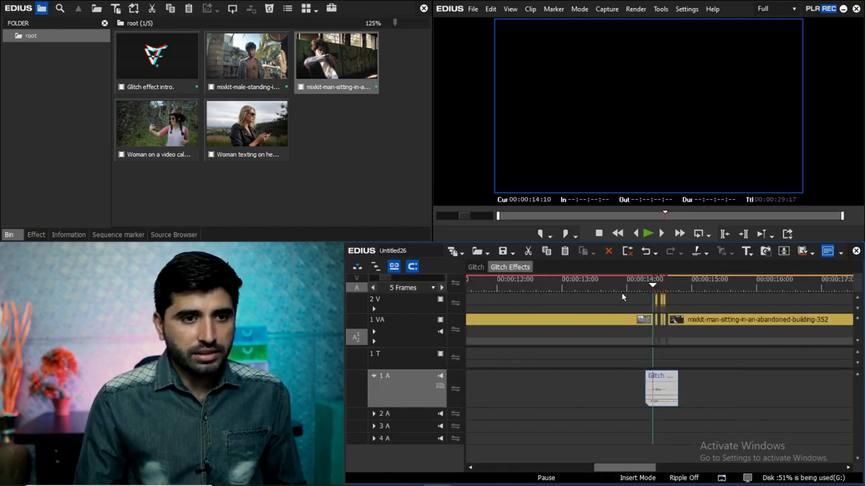
- Play back the street-to-building glitch transition together with its sound
{"action": "left_click", "coordinate": [599, 287]}
{"action": "key", "text": "space"}
{"action": "scroll", "coordinate": [765, 384], "scroll_direction": "up", "scroll_amount": 2}
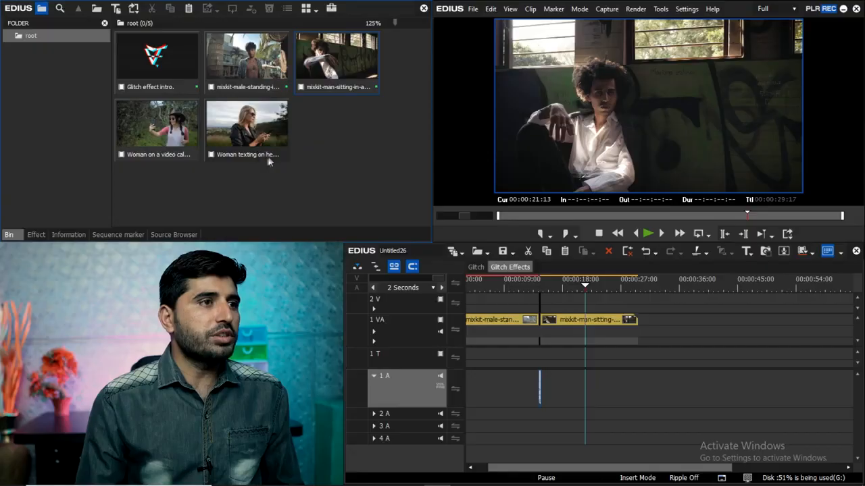
- Place the Woman texting clip on track 1VA at about 00:00:36 and play it up to 00:00:40:11
{"action": "left_click_drag", "start_coordinate": [268, 156], "coordinate": [684, 340]}
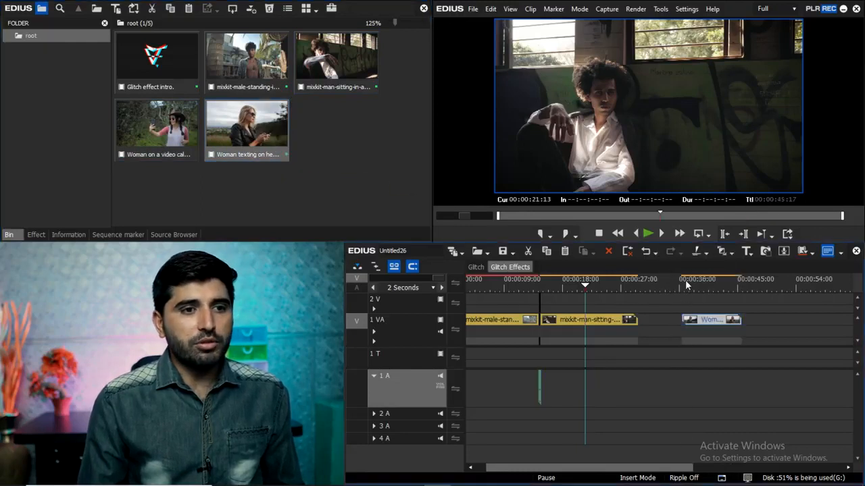
{"action": "left_click", "coordinate": [696, 283]}
{"action": "key", "text": "space"}
{"action": "scroll", "coordinate": [631, 312], "scroll_direction": "down", "scroll_amount": 3}
{"action": "scroll", "coordinate": [629, 312], "scroll_direction": "up", "scroll_amount": 3}
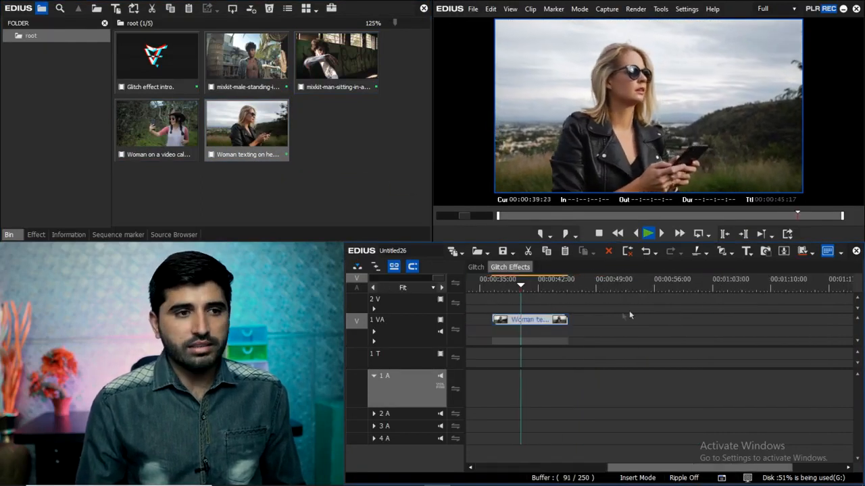
{"action": "key", "text": "space"}
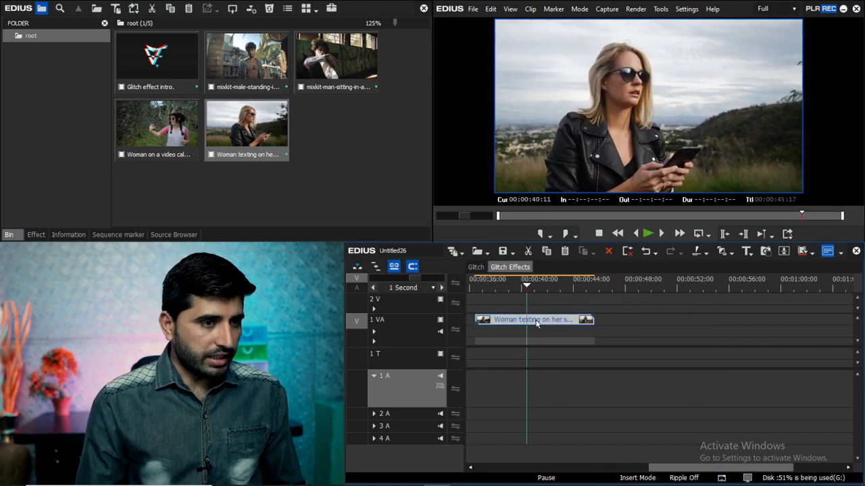
- Cut the Woman texting clip at 00:00:40:11 and at each of the following three frames through 00:00:40:14
{"action": "scroll", "coordinate": [539, 323], "scroll_direction": "up", "scroll_amount": 3}
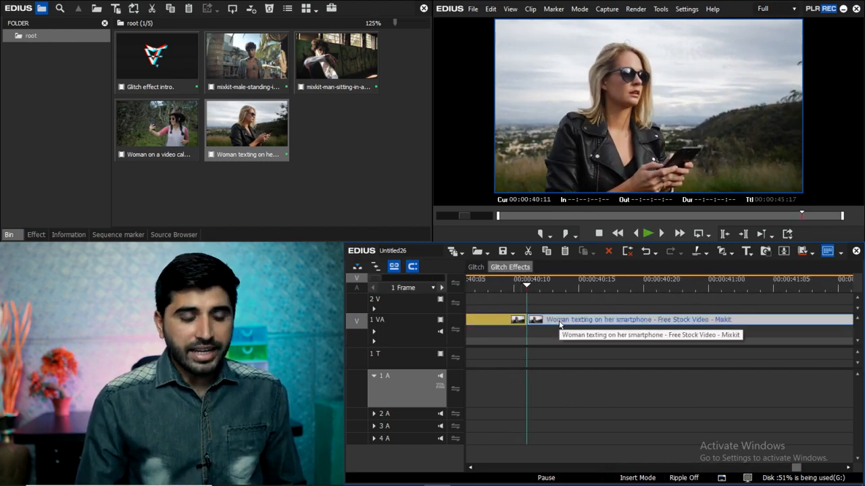
{"action": "key", "text": "Right"}
{"action": "key", "text": "Right"}
{"action": "key", "text": "Right"}
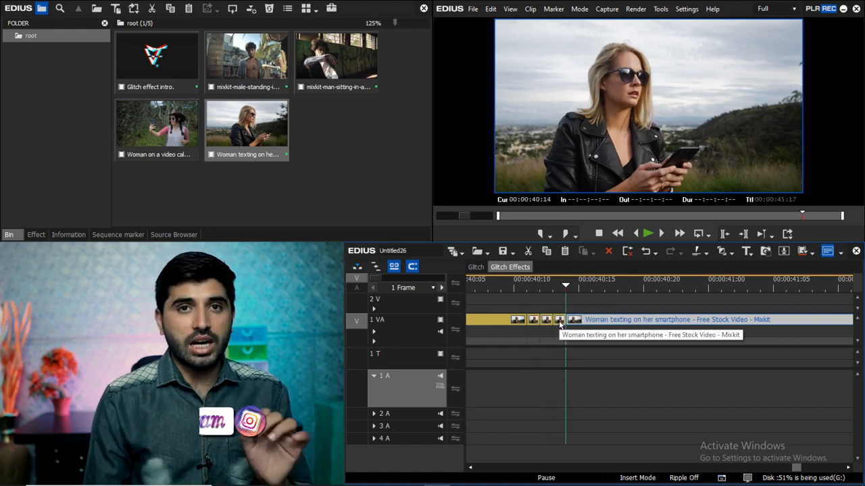
- Delete the single-frame piece at 00:00:40:11 from track 1VA, leaving a gap
{"action": "left_click", "coordinate": [530, 287]}
{"action": "left_click", "coordinate": [531, 320]}
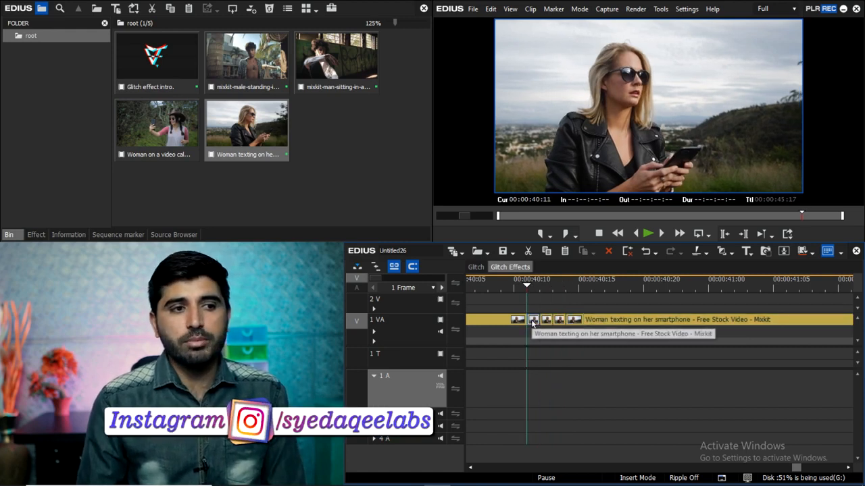
{"action": "key", "text": "Delete"}
- Duplicate the single-frame piece at 00:00:40:12 onto track 2V directly above the original
{"action": "left_click", "coordinate": [547, 321]}
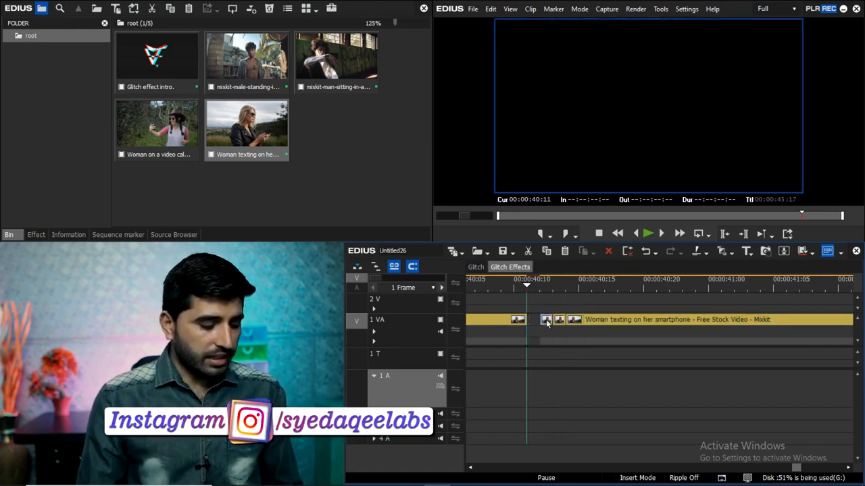
{"action": "key", "text": "Right"}
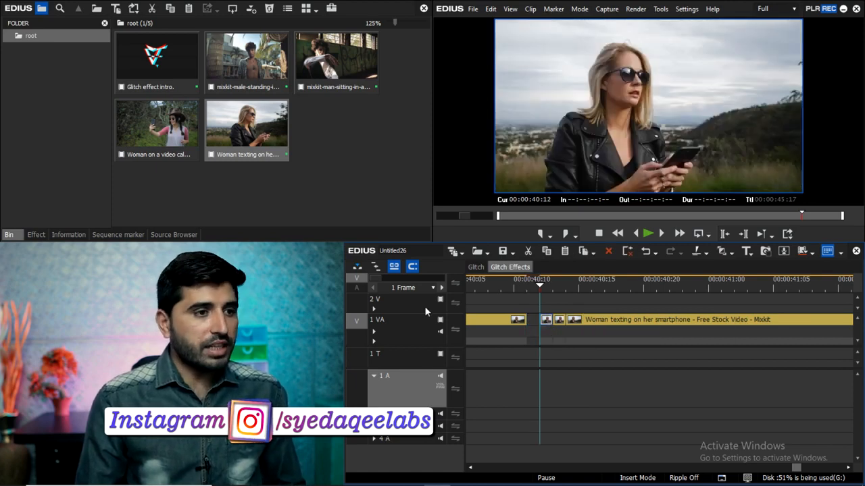
{"action": "left_click", "coordinate": [426, 309]}
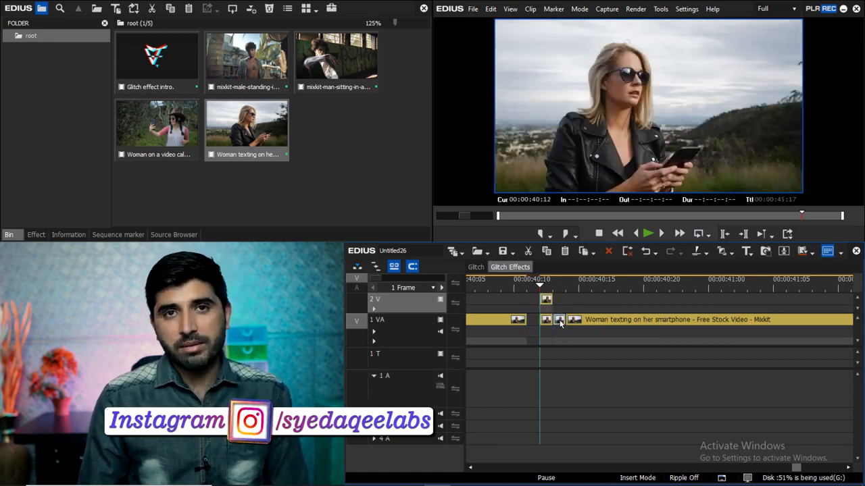
- Delete the single-frame piece at 00:00:40:13 and cut the remaining clip at 00:00:40:15 and 00:00:40:16
{"action": "left_click", "coordinate": [591, 325]}
{"action": "key", "text": "s"}
{"action": "key", "text": "s"}
{"action": "key", "text": "s"}
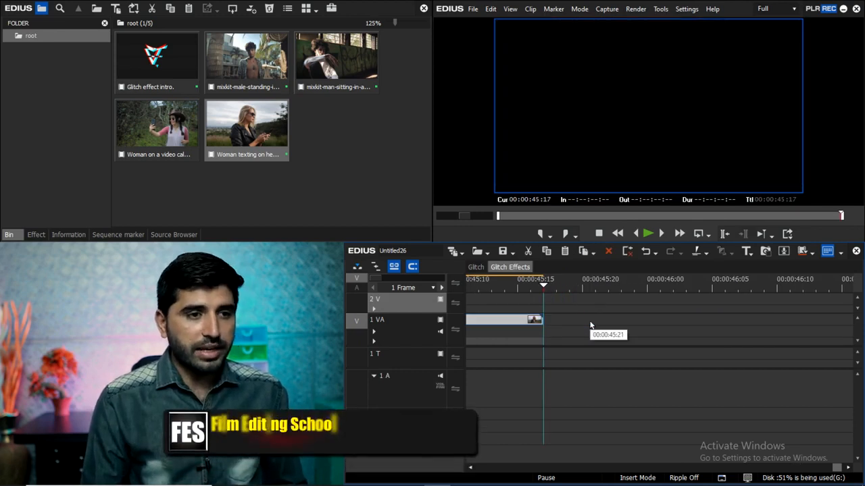
{"action": "key", "text": "a"}
{"action": "key", "text": "Right"}
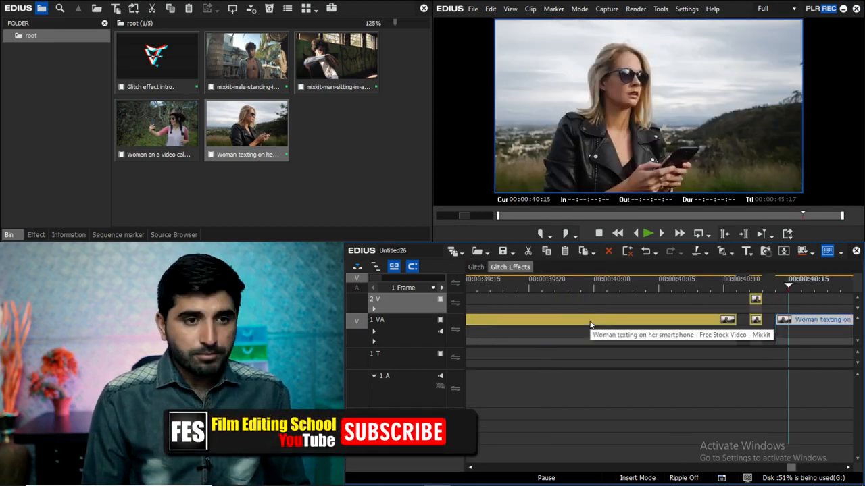
{"action": "key", "text": "Right"}
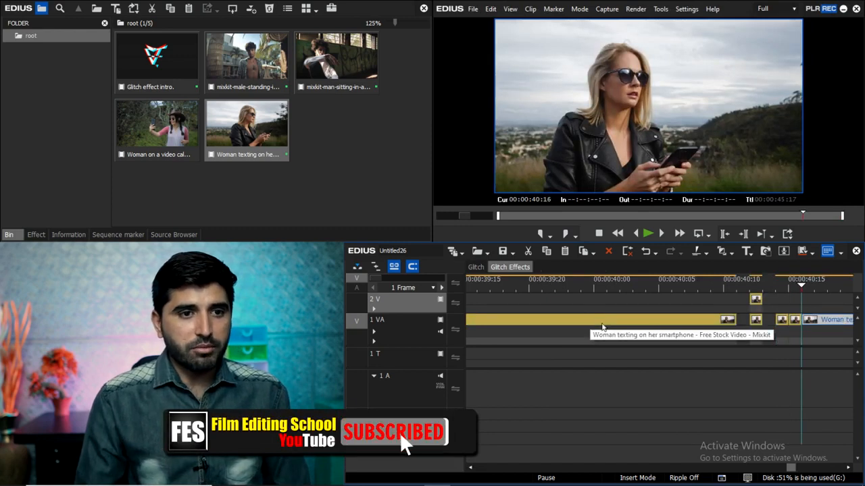
- Delete the single-frame piece at 00:00:40:15 and duplicate the piece at 00:00:40:14 onto track 2V
{"action": "left_click", "coordinate": [795, 323]}
{"action": "key", "text": "Delete"}
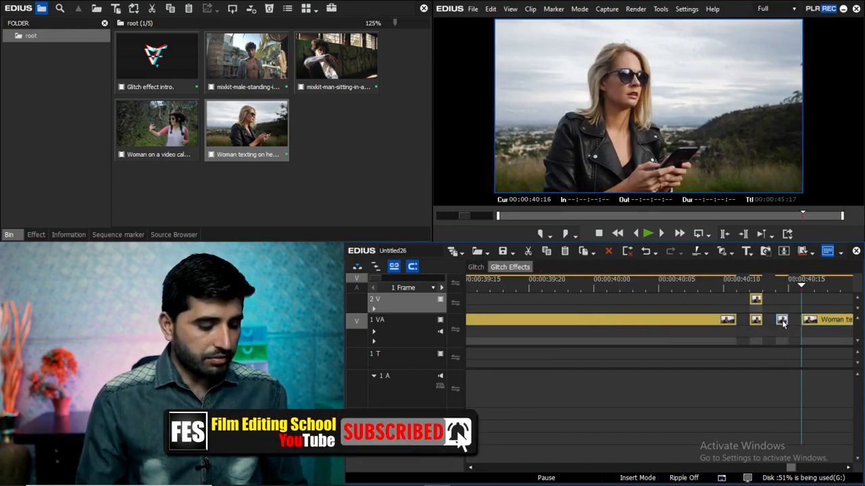
{"action": "key", "text": "Left"}
{"action": "key", "text": "Left"}
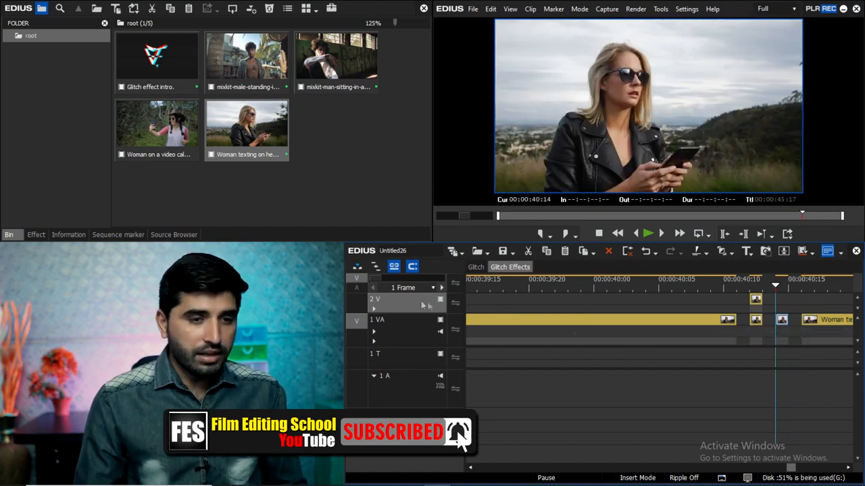
{"action": "key", "text": "ctrl+v"}
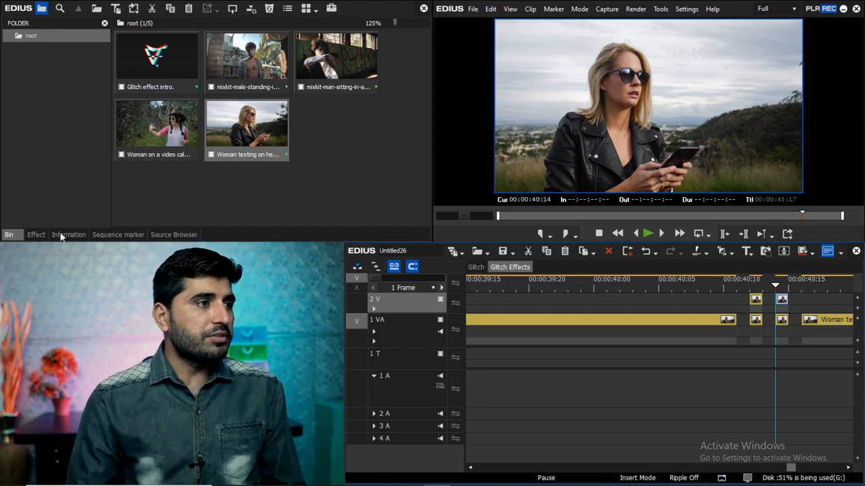
- Apply the RED effect to the track 2V piece at 00:00:40:12, and resize and offset it slightly in the Layouter
{"action": "left_click", "coordinate": [38, 235]}
{"action": "left_click_drag", "start_coordinate": [147, 57], "coordinate": [756, 301]}
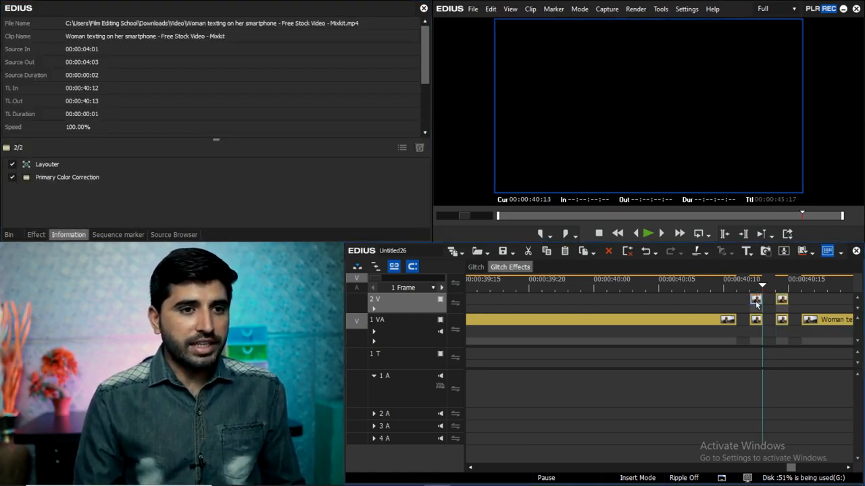
{"action": "key", "text": "Left"}
{"action": "key", "text": "F7"}
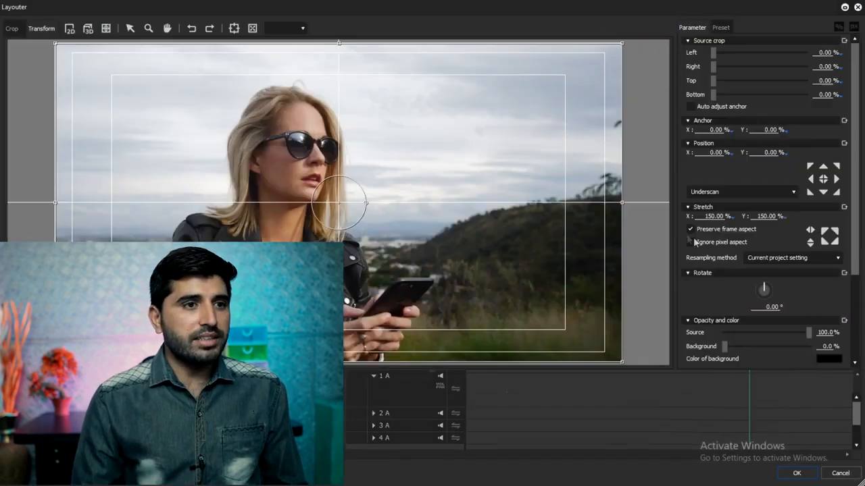
{"action": "left_click_drag", "start_coordinate": [623, 205], "coordinate": [672, 207]}
{"action": "left_click", "coordinate": [814, 477]}
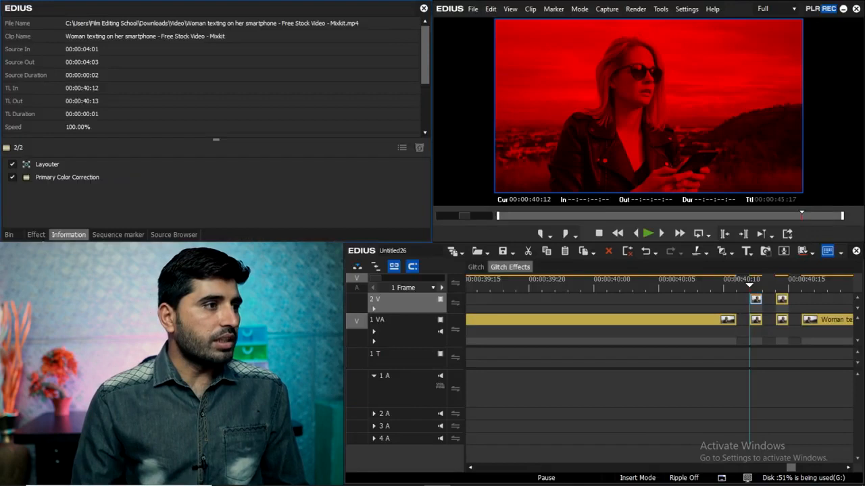
- Apply the Color Dodge blend keyer to the single-frame piece on track 2V at 00:00:40:12
{"action": "left_click", "coordinate": [36, 234]}
{"action": "left_click", "coordinate": [53, 139]}
{"action": "mouse_move", "coordinate": [259, 49]}
{"action": "left_mouse_down"}
{"action": "mouse_move", "coordinate": [750, 287]}
{"action": "mouse_move", "coordinate": [755, 310]}
{"action": "left_mouse_up"}
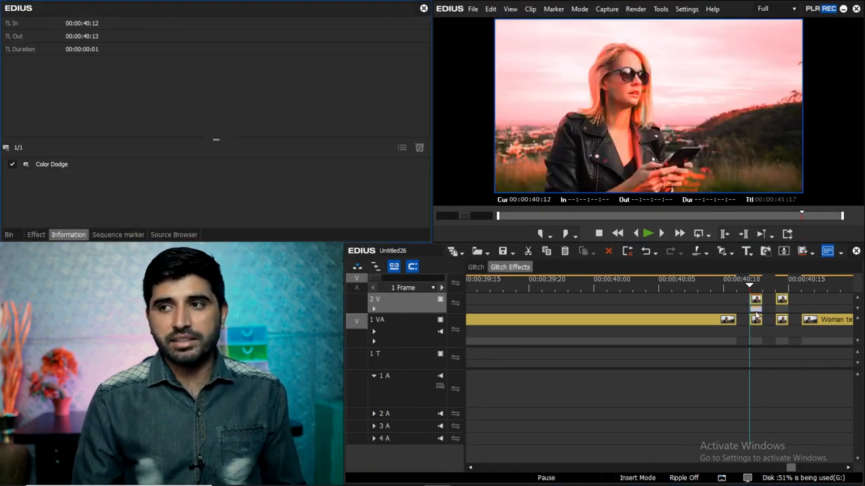
- Apply the Color Dodge blend keyer to the single-frame piece on track 2V at 00:00:40:14
{"action": "left_click", "coordinate": [775, 287]}
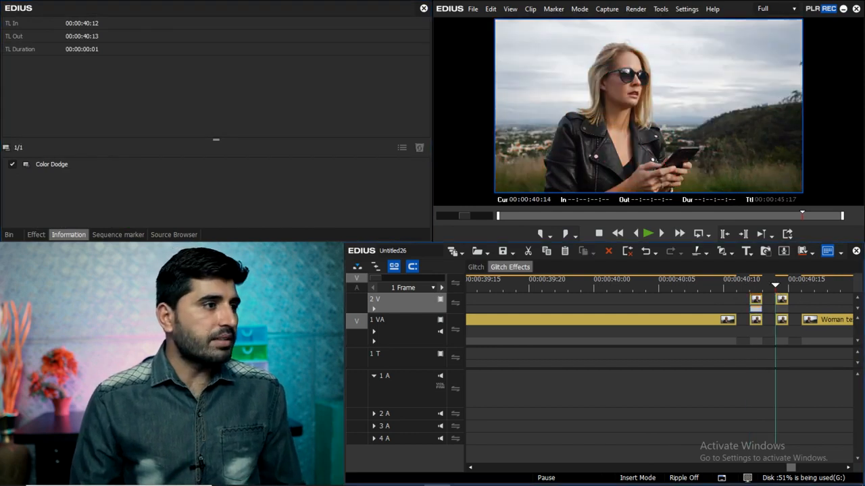
{"action": "left_click", "coordinate": [35, 235]}
{"action": "mouse_move", "coordinate": [256, 49]}
{"action": "left_mouse_down"}
{"action": "mouse_move", "coordinate": [732, 203]}
{"action": "mouse_move", "coordinate": [782, 309]}
{"action": "left_mouse_up"}
{"action": "left_click", "coordinate": [68, 235]}
- Apply the blue tint effect to the track 2V piece at 00:00:40:14, and resize it slightly in the Layouter
{"action": "left_click", "coordinate": [35, 235]}
{"action": "left_click", "coordinate": [48, 167]}
{"action": "left_click_drag", "start_coordinate": [253, 47], "coordinate": [783, 302]}
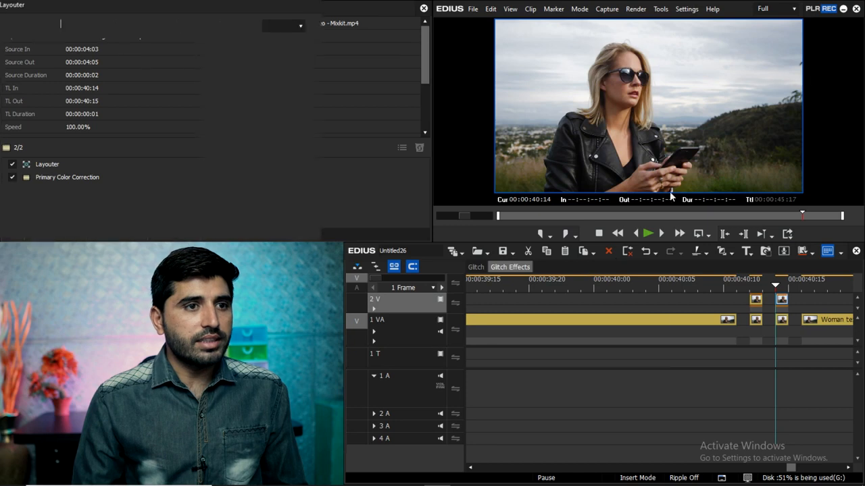
{"action": "key", "text": "F7"}
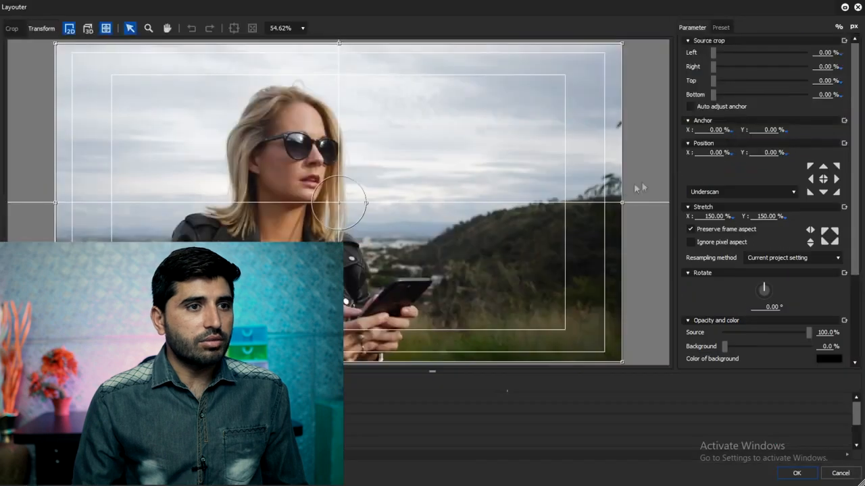
{"action": "left_click_drag", "start_coordinate": [623, 205], "coordinate": [590, 207]}
{"action": "left_click", "coordinate": [795, 472]}
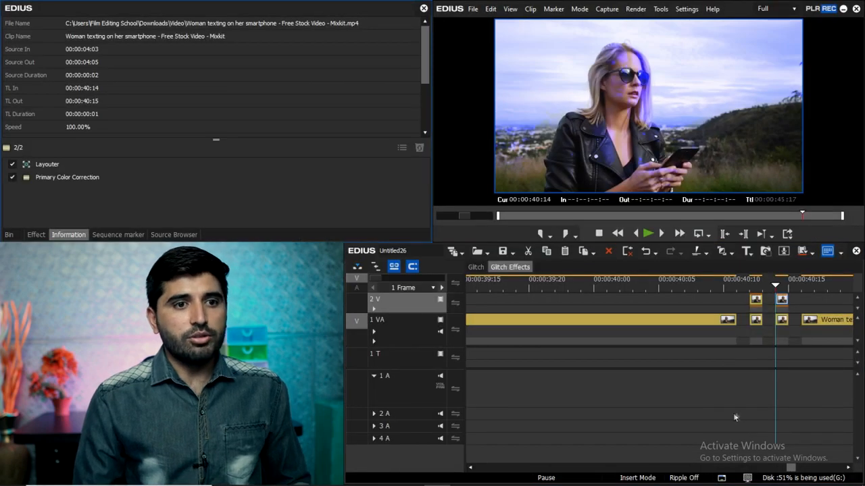
- Copy the existing glitch sound onto track 1A beneath the Woman texting cuts, shifting it to start at 00:00:40:08
{"action": "scroll", "coordinate": [599, 384], "scroll_direction": "down", "scroll_amount": 6}
{"action": "left_click_drag", "start_coordinate": [607, 379], "coordinate": [518, 383]}
{"action": "scroll", "coordinate": [783, 393], "scroll_direction": "up", "scroll_amount": 7}
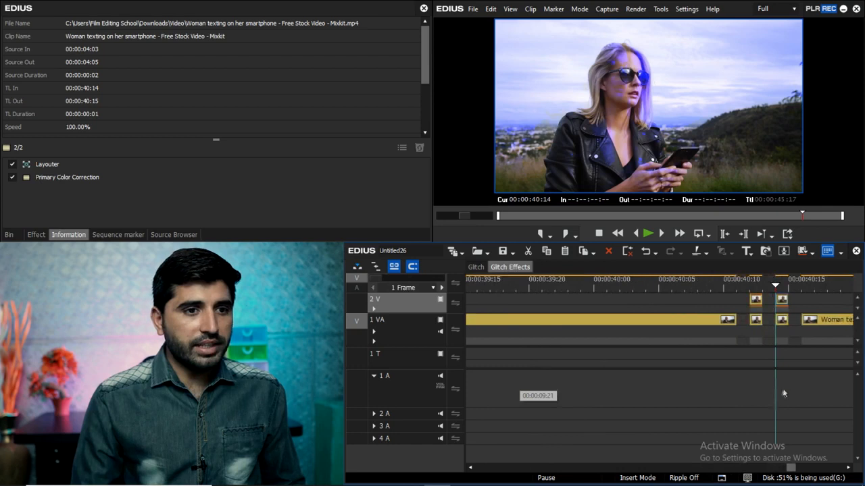
{"action": "left_click", "coordinate": [736, 285]}
{"action": "left_click", "coordinate": [430, 393]}
{"action": "key", "text": "ctrl+v"}
{"action": "left_click_drag", "start_coordinate": [820, 380], "coordinate": [781, 381]}
- Play back the glitch within the Woman texting clip with its sound, and save the project
{"action": "scroll", "coordinate": [720, 314], "scroll_direction": "down", "scroll_amount": 2}
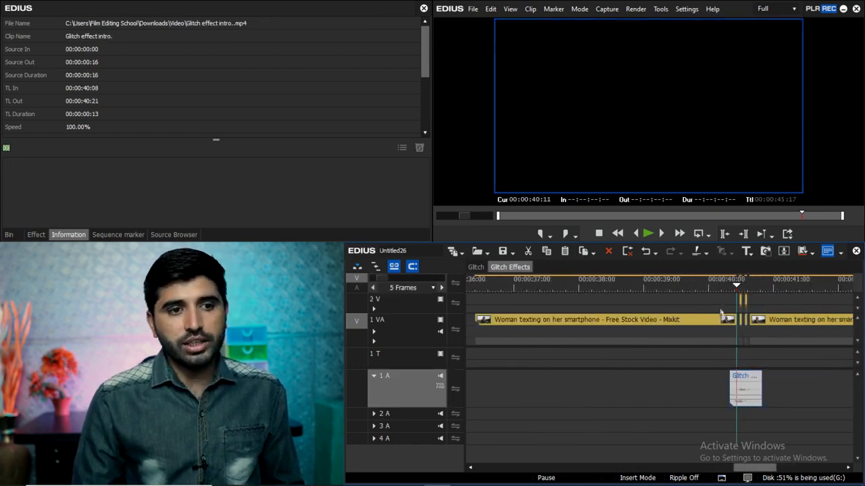
{"action": "left_click", "coordinate": [695, 285]}
{"action": "key", "text": "space"}
{"action": "scroll", "coordinate": [772, 406], "scroll_direction": "down", "scroll_amount": 1}
{"action": "scroll", "coordinate": [772, 406], "scroll_direction": "up", "scroll_amount": 2}
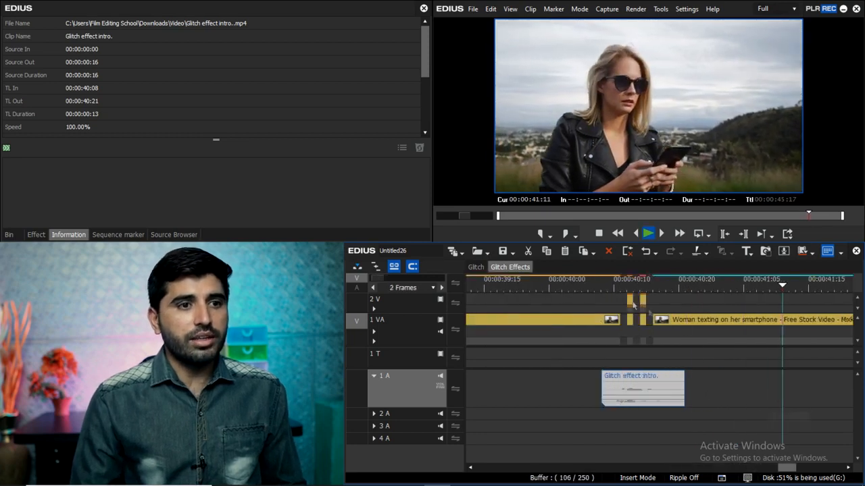
{"action": "left_click", "coordinate": [531, 285]}
{"action": "left_click", "coordinate": [642, 388]}
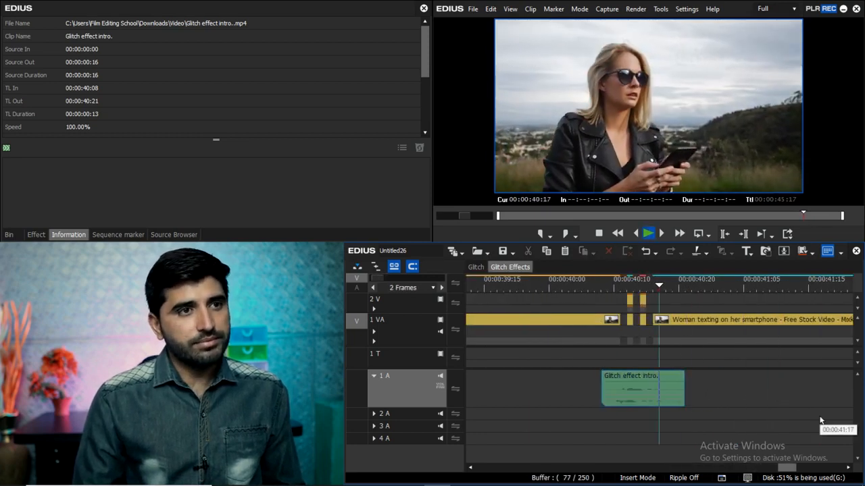
{"action": "left_click", "coordinate": [532, 284]}
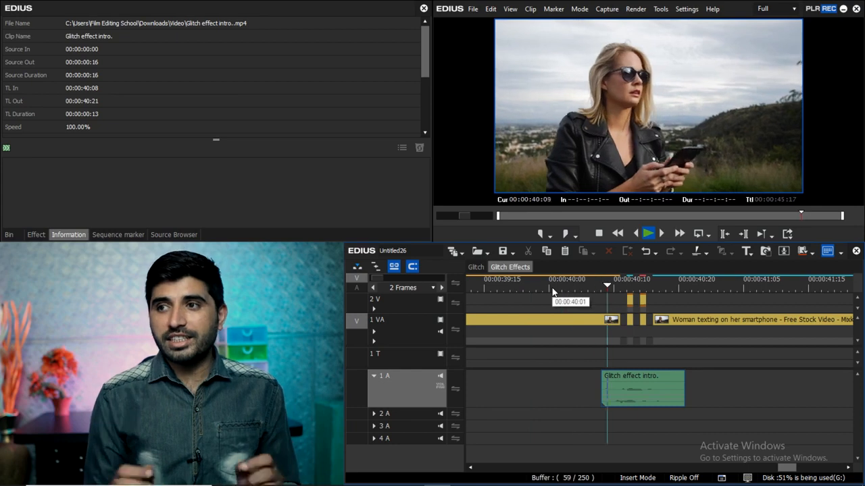
{"action": "key", "text": "ctrl+s"}
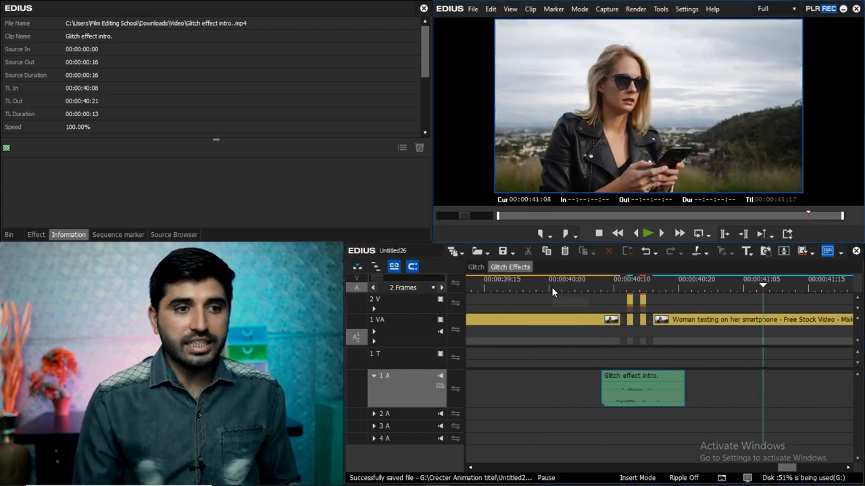